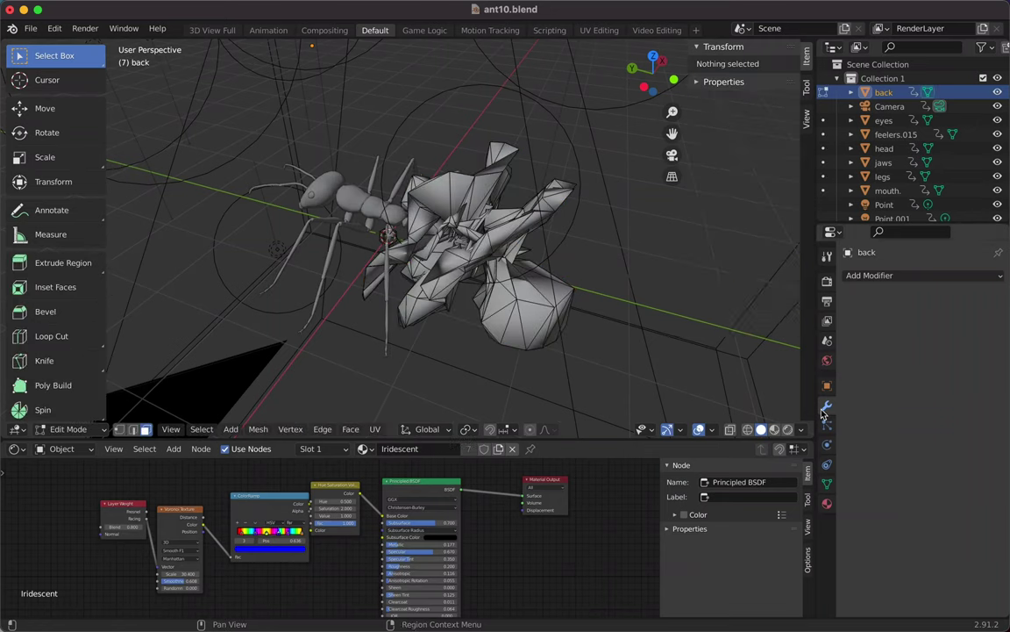
# Try a Subdivision Surface on the 'back' mesh, remove it, then add a Displace modifier.
pyautogui.click(789, 498)
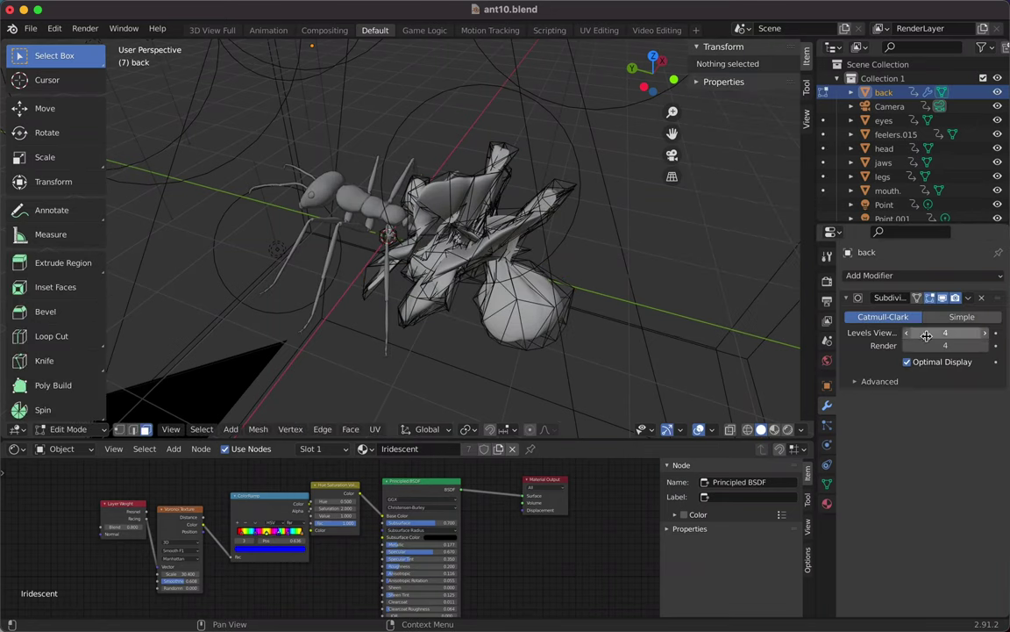
pyautogui.click(858, 382)
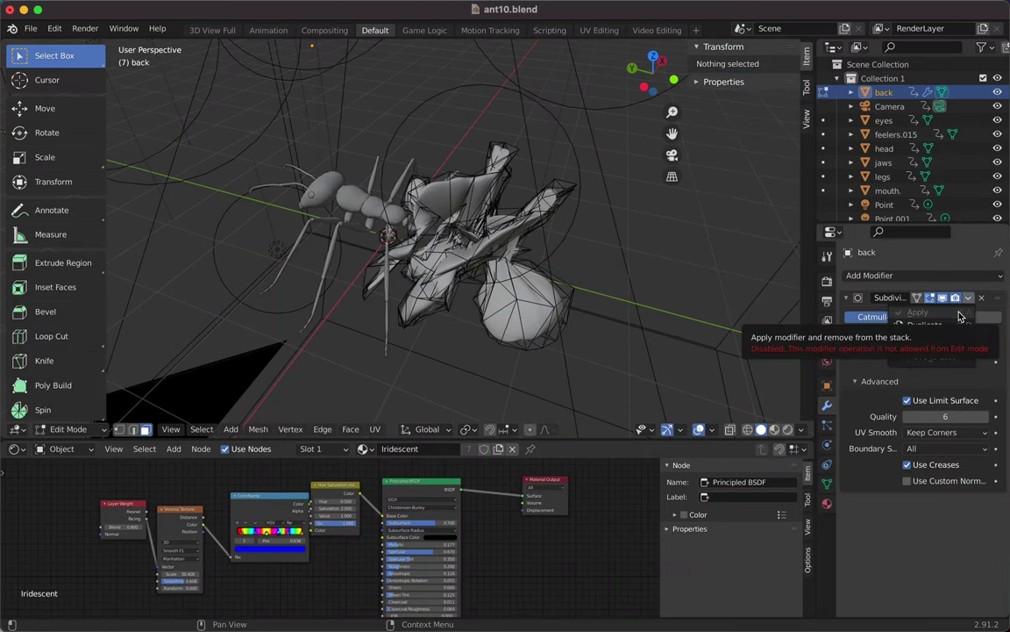
pyautogui.press('Tab')
pyautogui.click(982, 297)
pyautogui.click(921, 275)
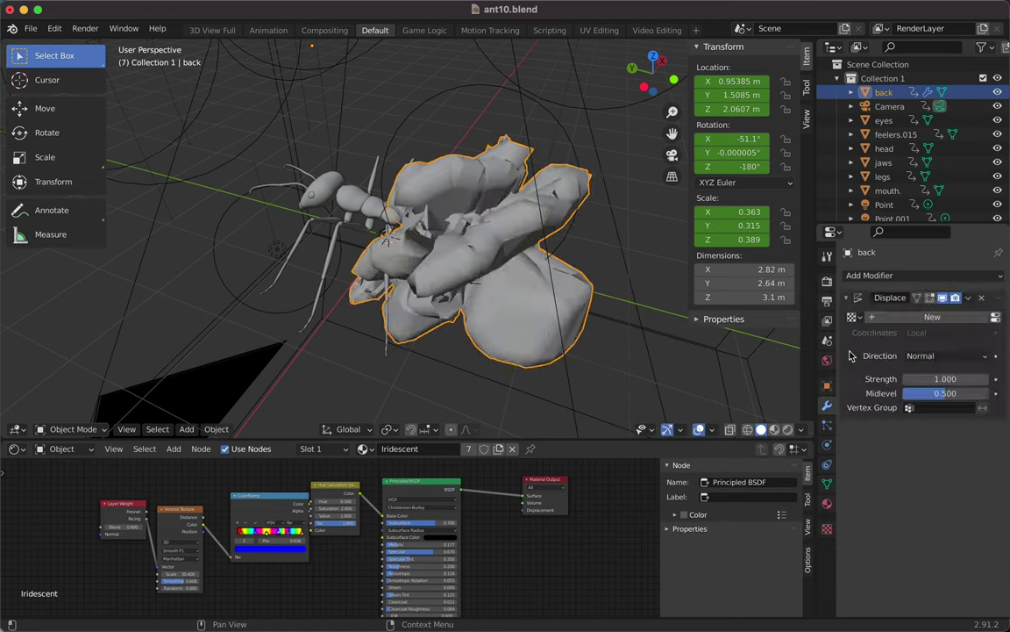
# Give the Displace modifier a new Clouds texture with strength 1.000 and midlevel 0.452.
pyautogui.click(943, 313)
pyautogui.click(948, 343)
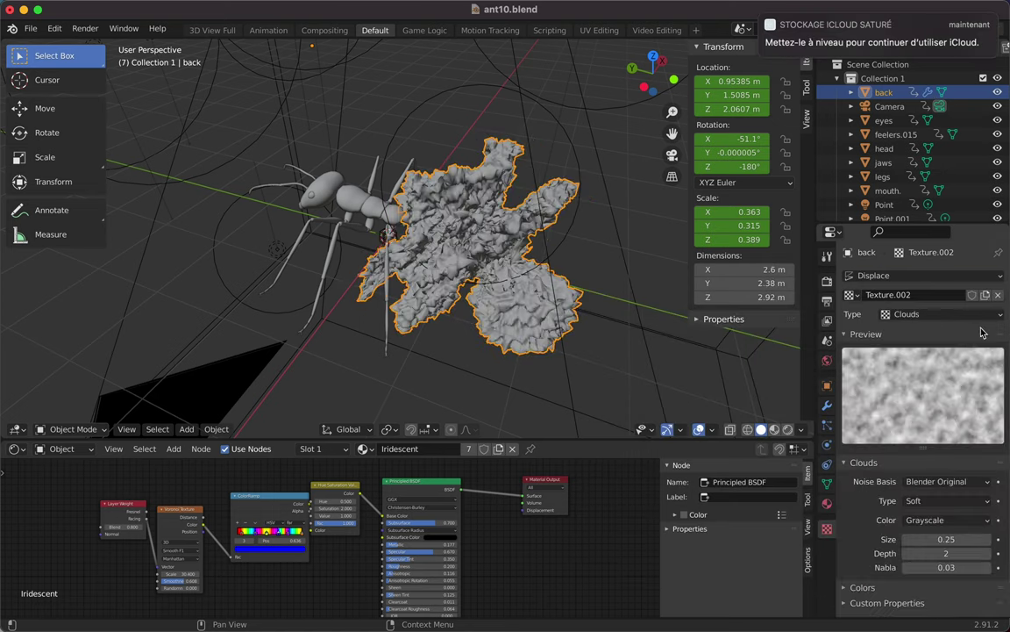
pyautogui.scroll(5, 483, 237)
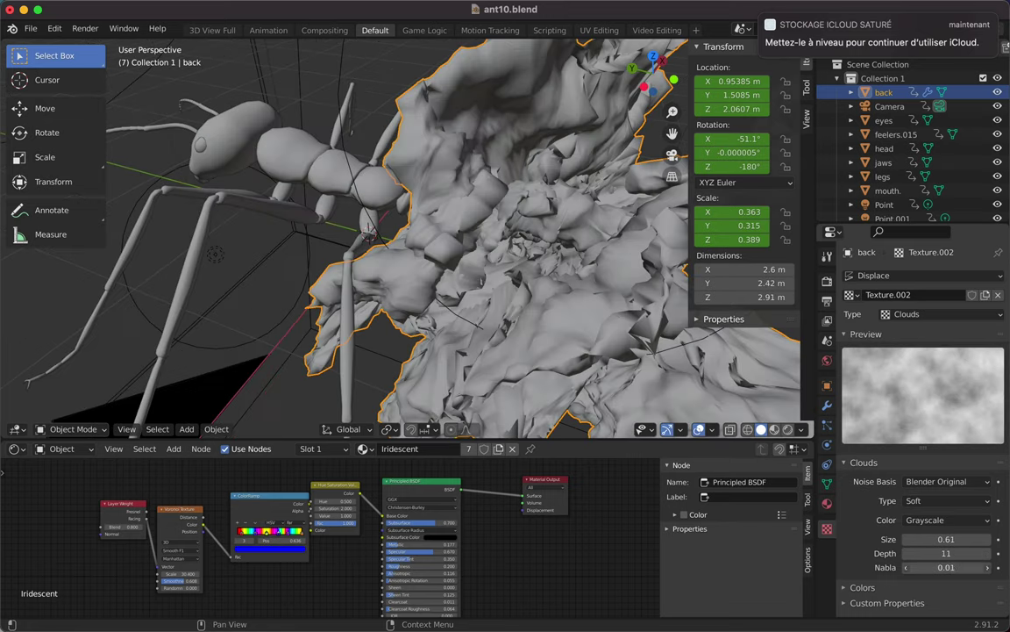
pyautogui.click(826, 404)
pyautogui.scroll(3, 482, 237)
pyautogui.moveTo(946, 378)
pyautogui.mouseDown()
pyautogui.moveTo(974, 378)
pyautogui.moveTo(929, 393)
pyautogui.mouseUp()
# Switch to Rendered shading and select the ant's body segment to view its material.
pyautogui.click(788, 429)
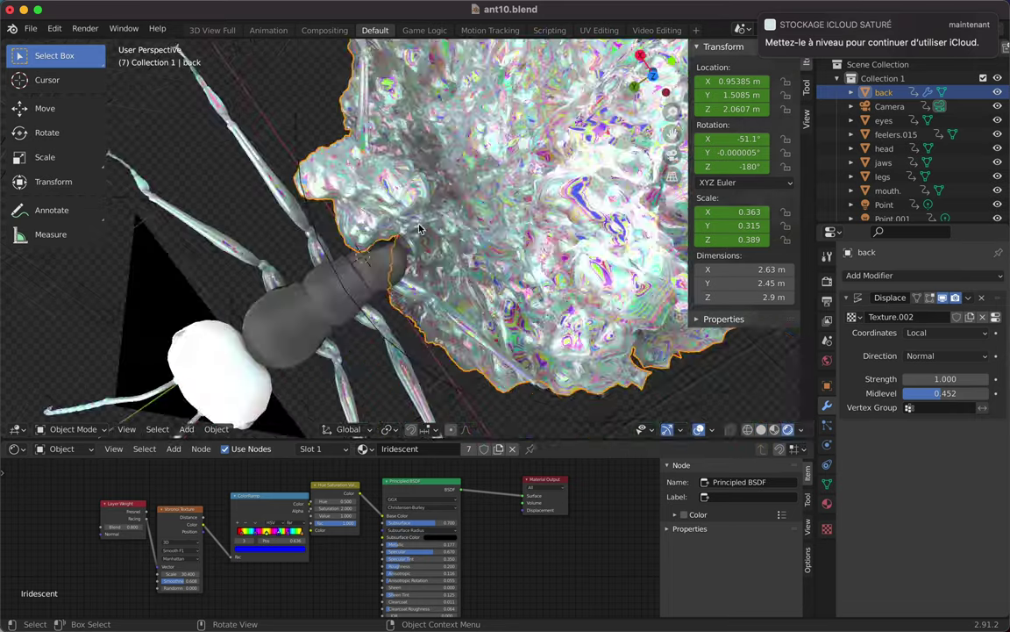
pyautogui.click(325, 172)
pyautogui.click(826, 502)
# Set the body segment's subsurface colour to near white.
pyautogui.scroll(-4, 914, 447)
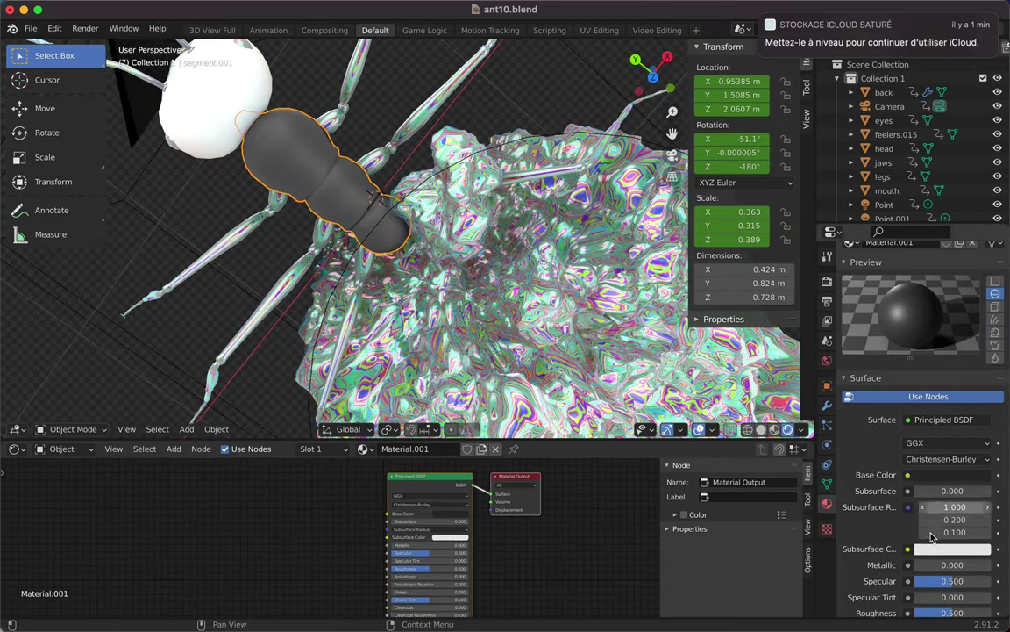
pyautogui.click(953, 549)
pyautogui.click(923, 414)
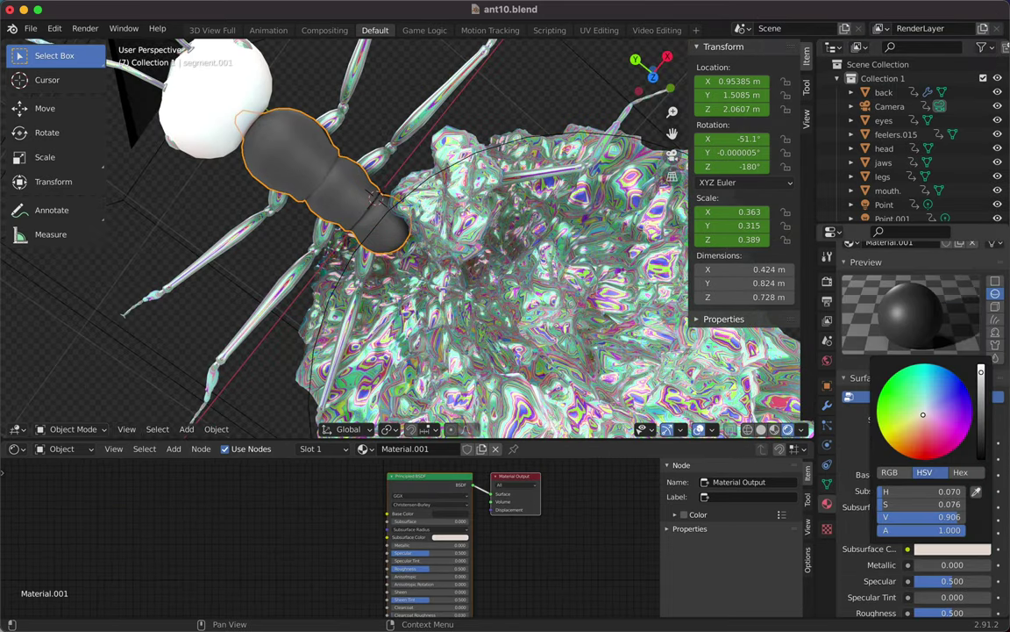
pyautogui.moveTo(981, 378); pyautogui.dragTo(980, 368)
pyautogui.click(762, 429)
pyautogui.scroll(2, 921, 482)
pyautogui.moveTo(952, 520)
pyautogui.mouseDown()
pyautogui.moveTo(987, 523)
pyautogui.moveTo(935, 539)
pyautogui.mouseUp()
# Give the head a near-white subsurface colour and light grey emission, then save ant10.blend.
pyautogui.click(884, 148)
pyautogui.click(944, 506)
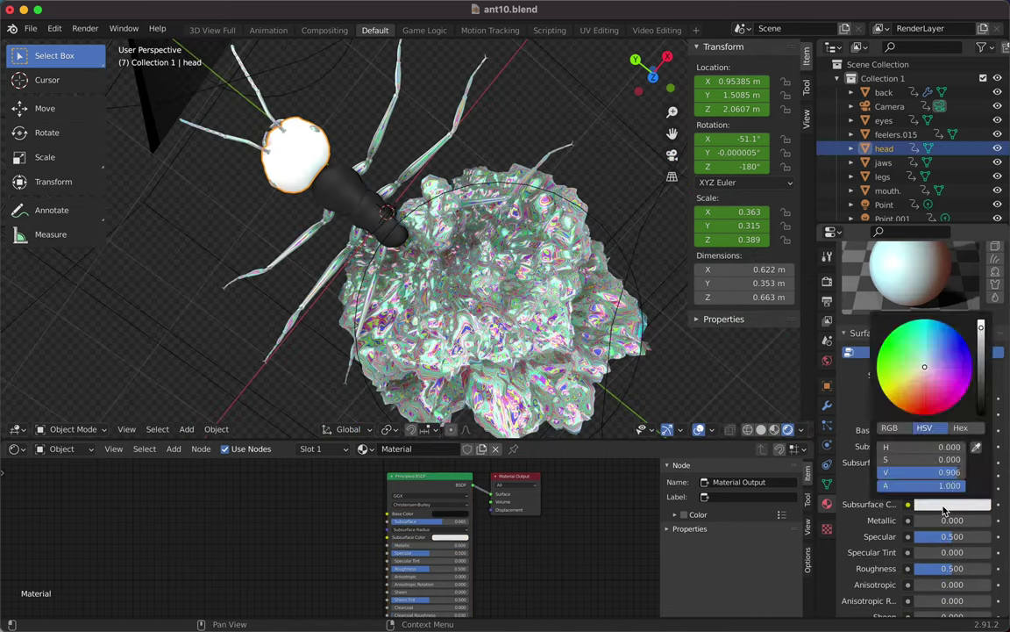
pyautogui.scroll(-10, 921, 483)
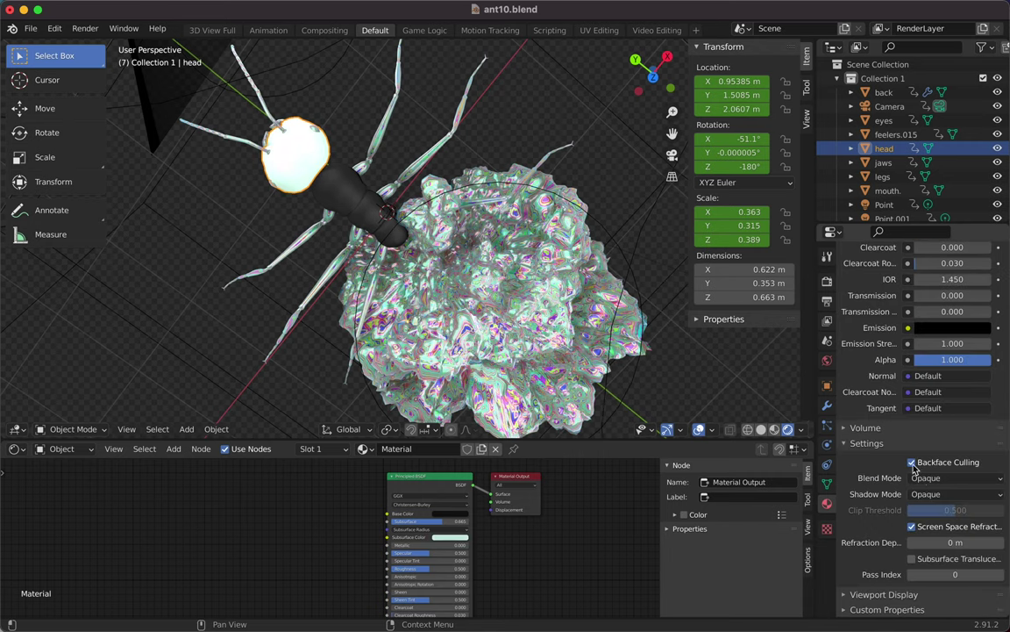
pyautogui.click(955, 350)
pyautogui.moveTo(981, 191); pyautogui.dragTo(983, 205)
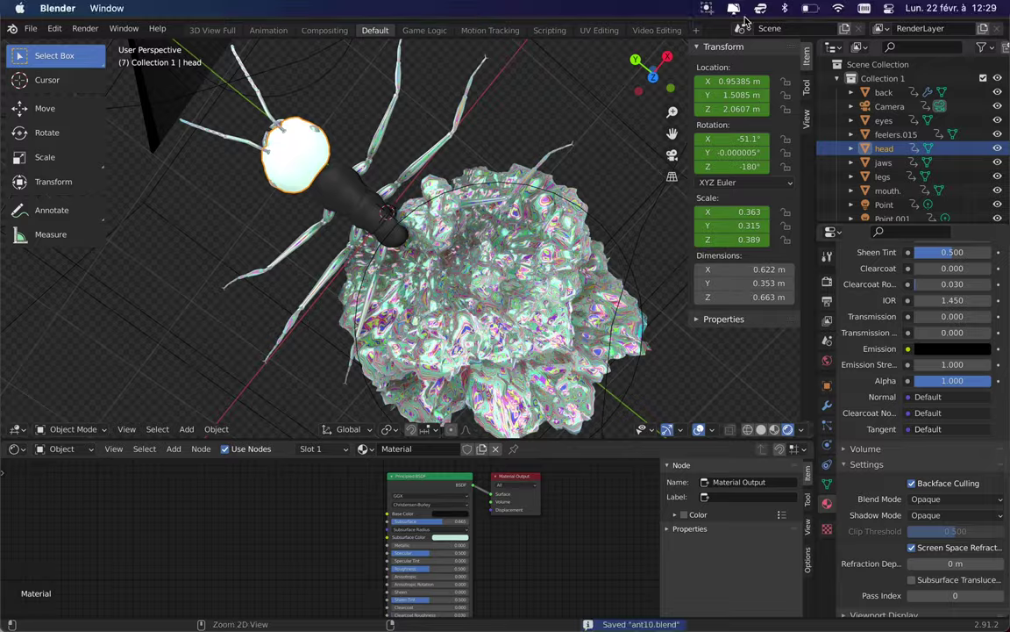
pyautogui.press('super+Tab')
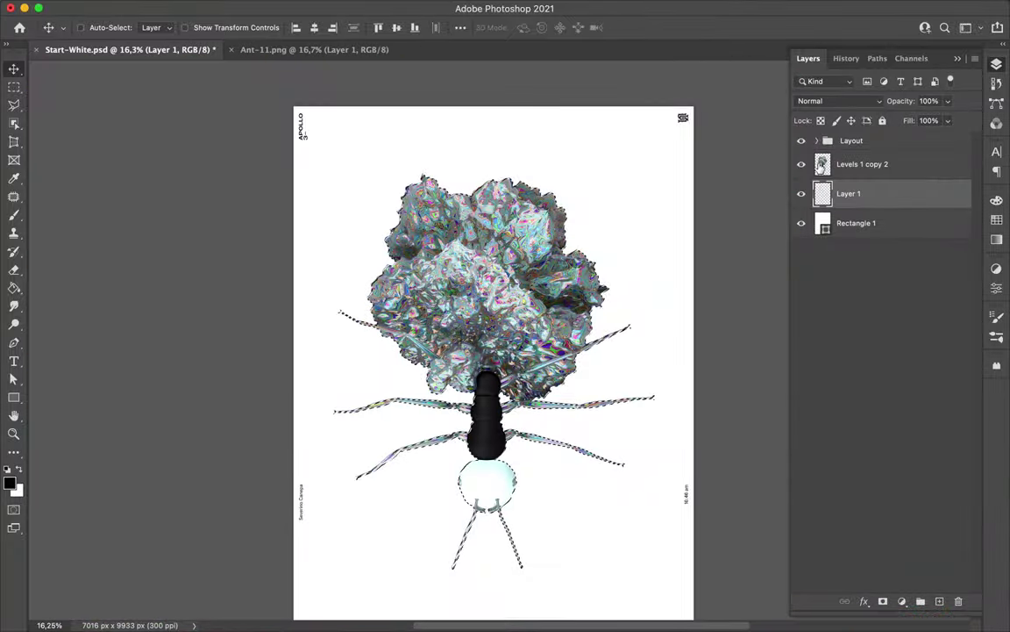
# Apply a 106 px Gaussian Blur to the shadow layer.
pyautogui.click(329, 7)
pyautogui.moveTo(332, 189)
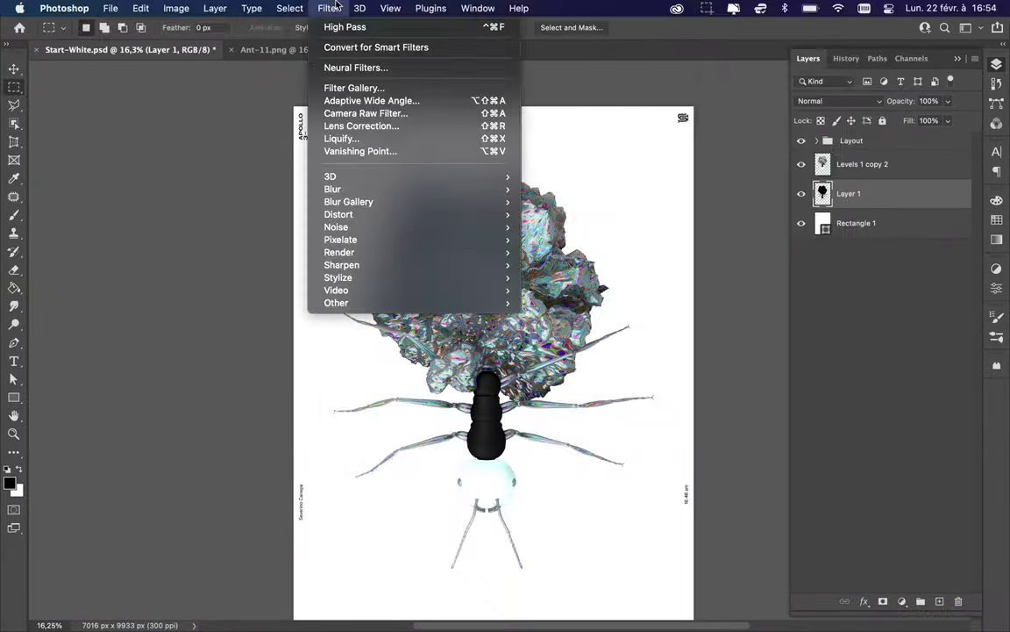
pyautogui.click(544, 259)
pyautogui.click(808, 80)
# Warp the blurred shadow to stretch it downward beneath the ant.
pyautogui.hotkey('ctrl', 't')
pyautogui.click(654, 27)
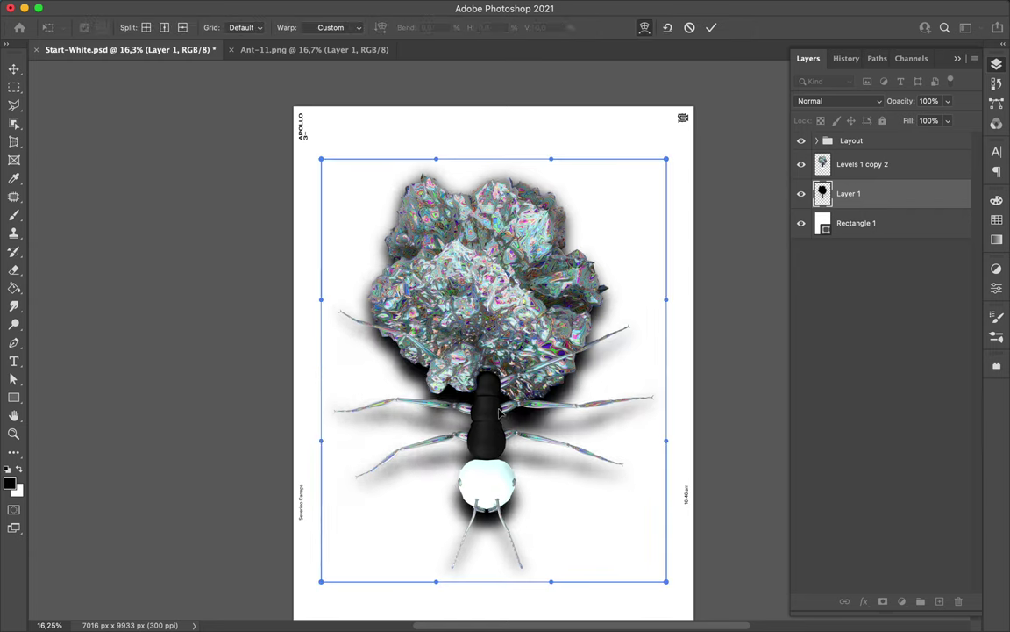
pyautogui.moveTo(483, 550); pyautogui.dragTo(483, 562)
pyautogui.moveTo(639, 477); pyautogui.dragTo(660, 402)
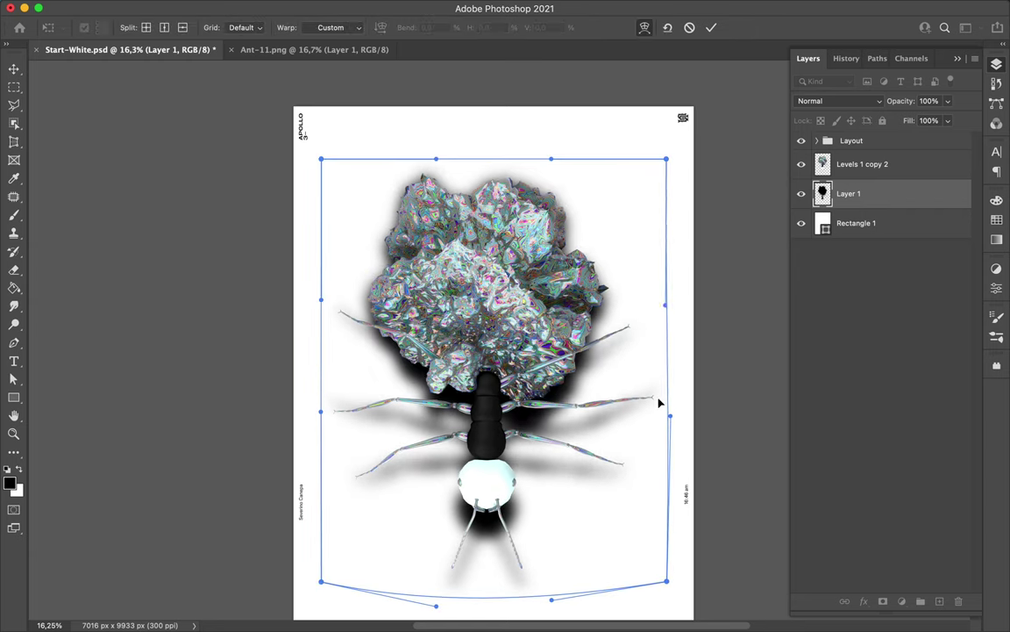
pyautogui.press('Return')
# Set the shadow fill to 35% and add PSYCHEDELIC text in Erbaum Medium.
pyautogui.moveTo(947, 140); pyautogui.dragTo(903, 140)
pyautogui.press('t')
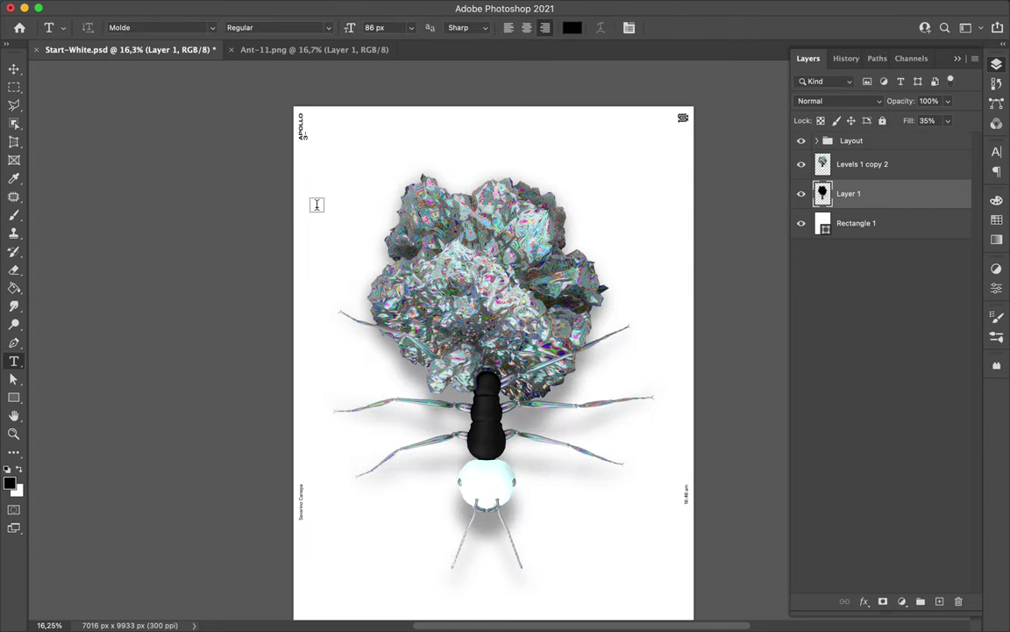
pyautogui.write('PSYCHEDELIC')
pyautogui.press('Return')
pyautogui.click(939, 172)
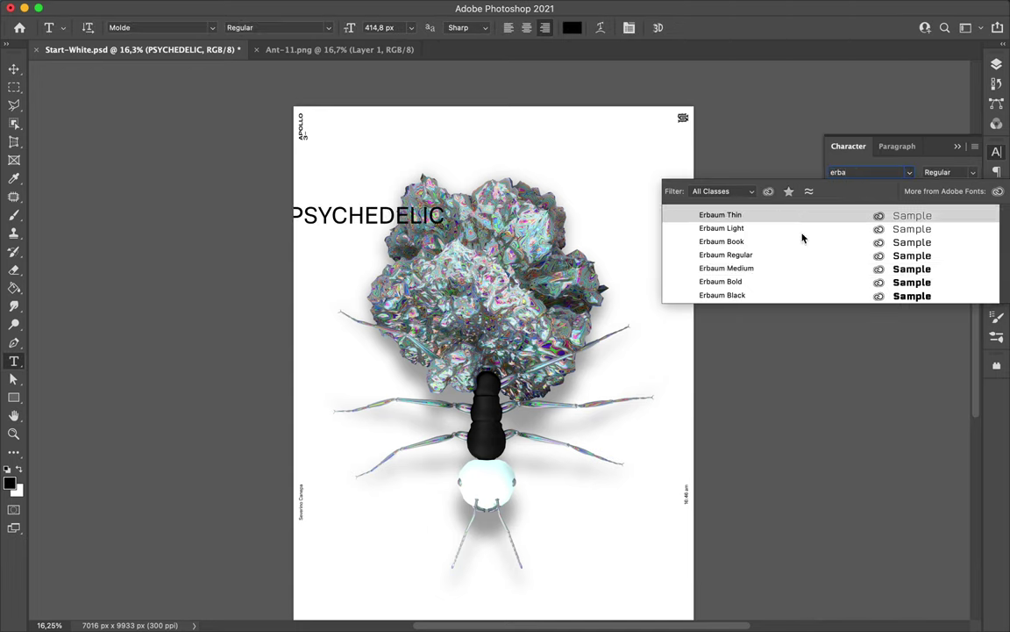
pyautogui.click(728, 264)
pyautogui.press('v')
# Enlarge the PSYCHEDELIC title, color it dark grey, and position it over the ant.
pyautogui.hotkey('ctrl', 't')
pyautogui.moveTo(438, 228); pyautogui.dragTo(605, 250)
pyautogui.press('Return')
pyautogui.click(961, 234)
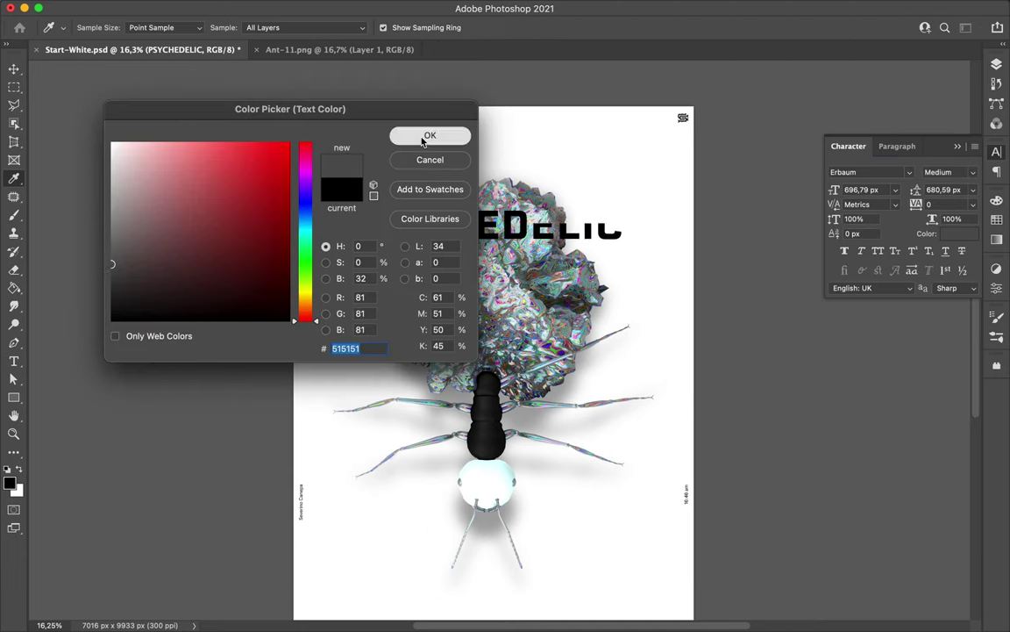
pyautogui.click(428, 135)
pyautogui.press('v')
pyautogui.moveTo(456, 214); pyautogui.dragTo(465, 237)
# Sample a magenta colour and apply it to the title's styling.
pyautogui.press('i')
pyautogui.click(414, 184)
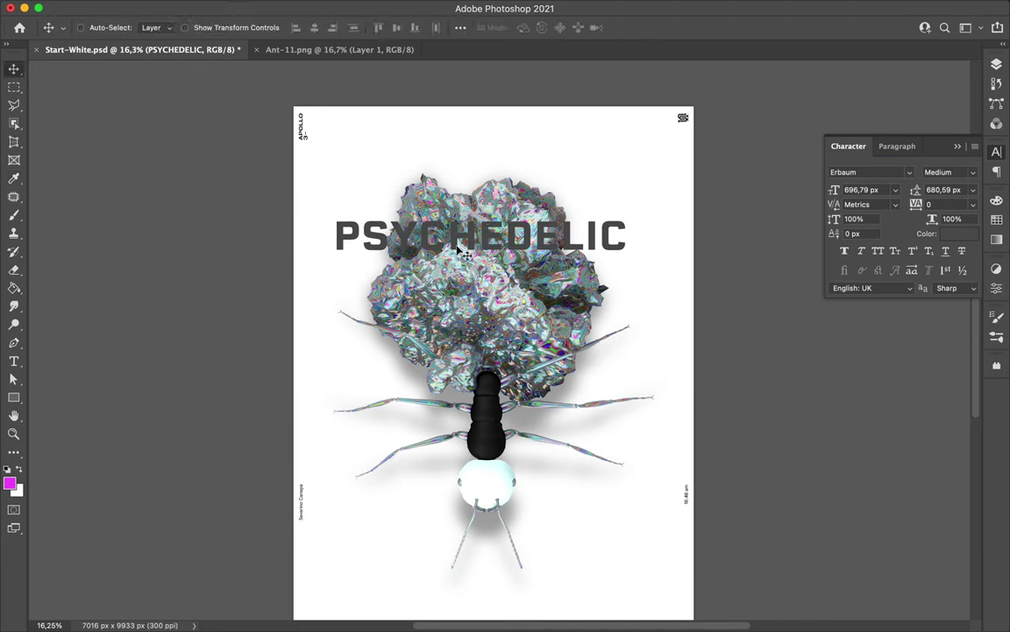
pyautogui.press('a')
pyautogui.click(996, 220)
pyautogui.hotkey('alt', 'BackSpace')
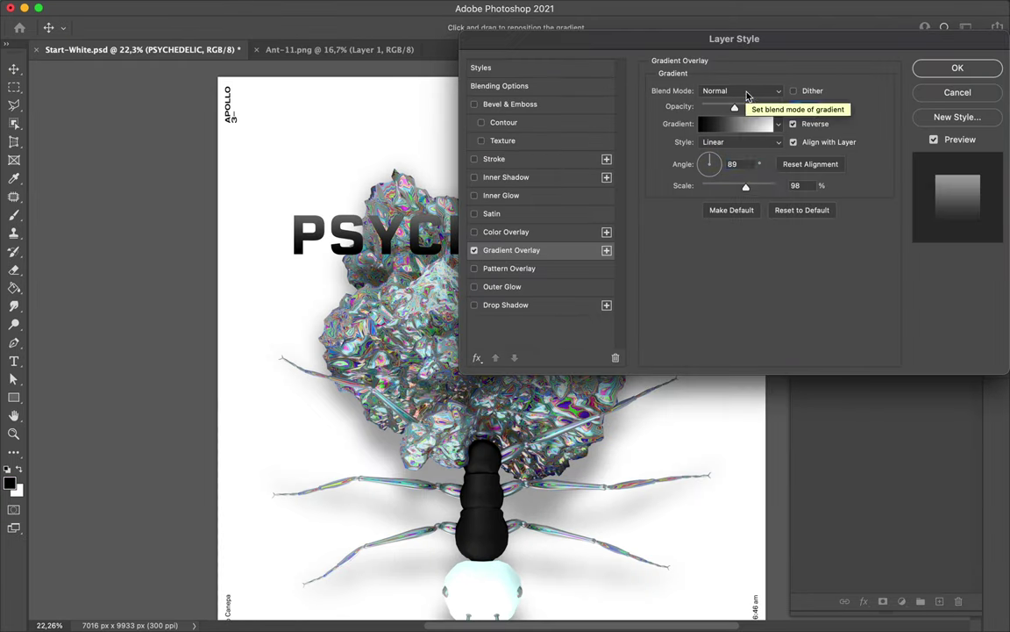
# Close the gradient editor and return to the Gradient Overlay settings.
pyautogui.click(564, 106)
pyautogui.click(491, 252)
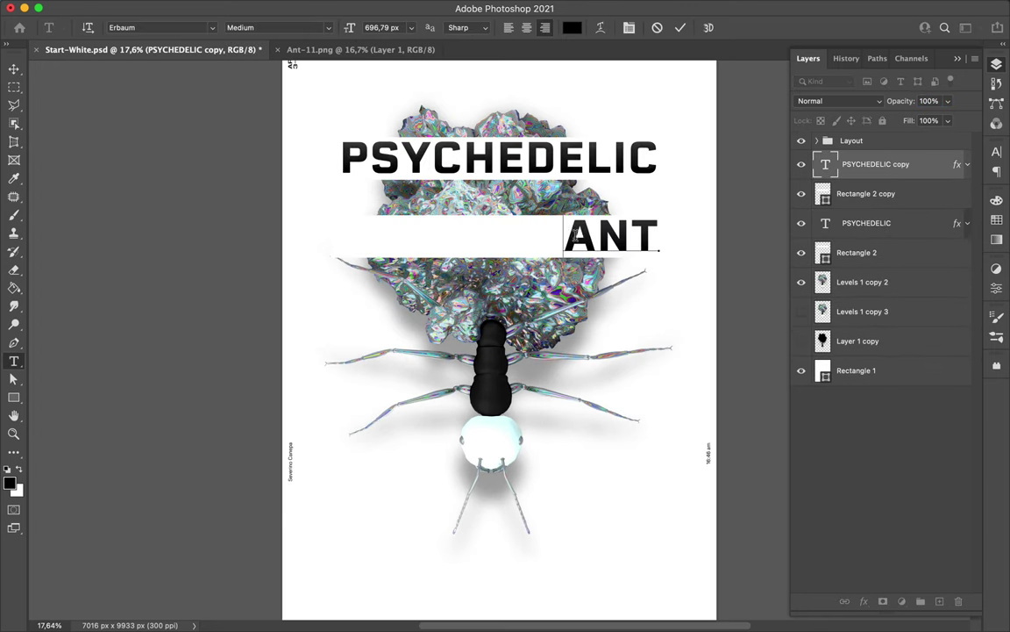
# Insert Erbaum arrow glyphs: a boxed arrow at lower right and a plain arrow at lower left.
pyautogui.click(221, 7)
pyautogui.click(456, 123)
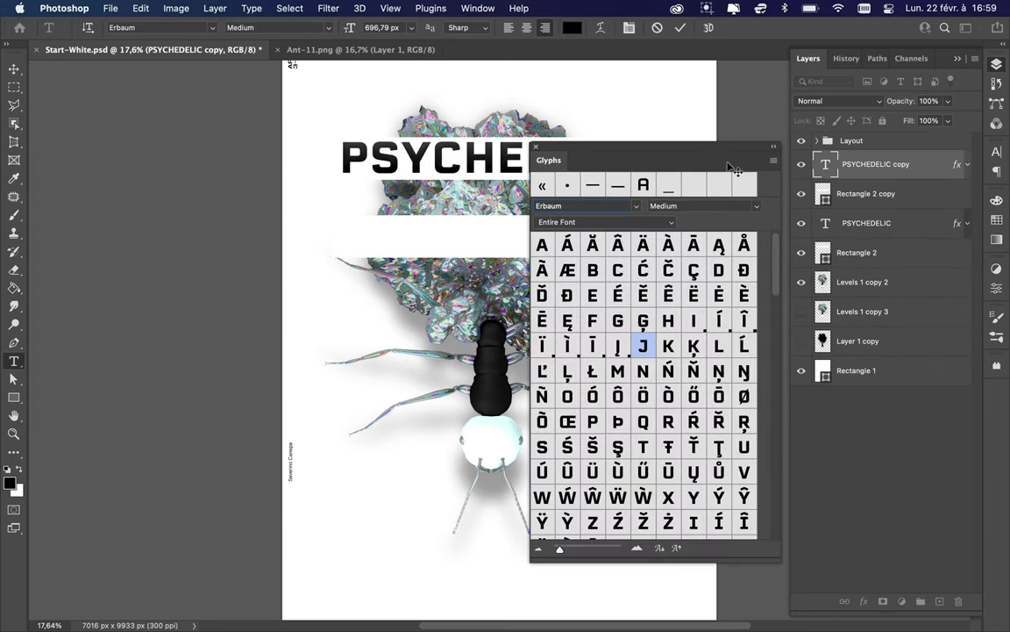
pyautogui.scroll(-5, 699, 321)
pyautogui.scroll(-1, 699, 320)
pyautogui.doubleClick(643, 327)
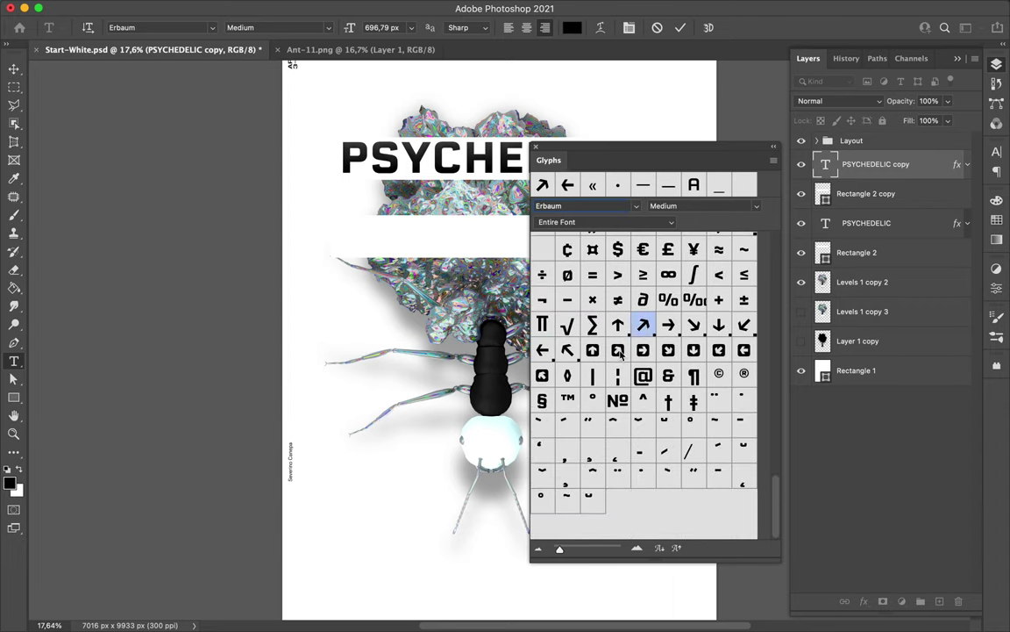
pyautogui.moveTo(643, 235); pyautogui.dragTo(379, 435)
pyautogui.click(419, 484)
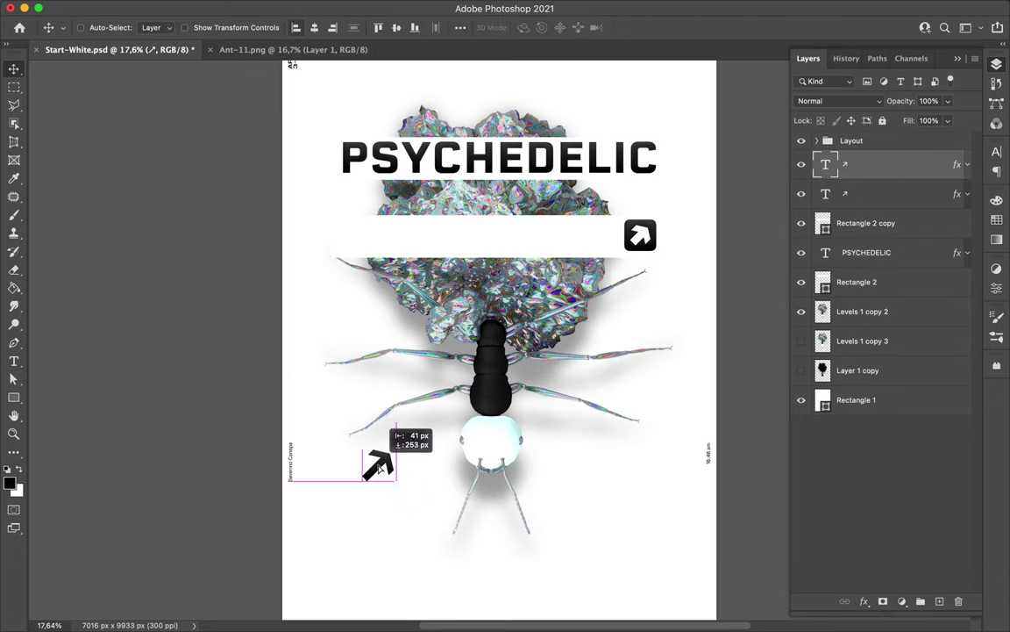
pyautogui.moveTo(636, 232); pyautogui.dragTo(614, 481)
# Move the PSYCHEDELIC copy lower and change its text to ANT.
pyautogui.moveTo(508, 237); pyautogui.dragTo(537, 242)
pyautogui.doubleClick(496, 225)
pyautogui.write('ANT')
pyautogui.hotkey('ctrl', 'Return')
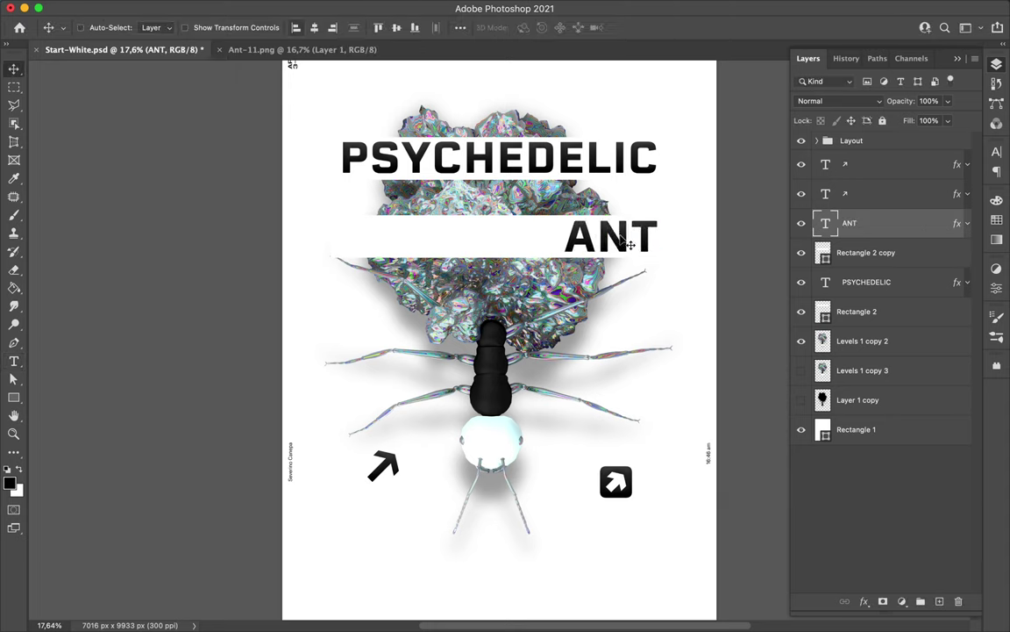
# Narrow the white band copy to 67.3% width and merge it into the ANT layer.
pyautogui.moveTo(524, 314); pyautogui.dragTo(531, 314)
pyautogui.click(614, 244)
pyautogui.hotkey('ctrl', 't')
pyautogui.moveTo(663, 237)
pyautogui.mouseDown()
pyautogui.moveTo(554, 237)
pyautogui.moveTo(506, 200)
pyautogui.moveTo(591, 214)
pyautogui.mouseUp()
pyautogui.hotkey('ctrl', 'e')
# Copy slices of the ANT title onto new layers and position them around it.
pyautogui.hotkey('ctrl', 'c')
pyautogui.press('Return')
pyautogui.moveTo(474, 238); pyautogui.dragTo(428, 240)
pyautogui.hotkey('ctrl', 'c')
pyautogui.click(561, 249)
pyautogui.keyDown('alt'); pyautogui.moveTo(502, 204); pyautogui.dragTo(502, 241); pyautogui.keyUp('alt')
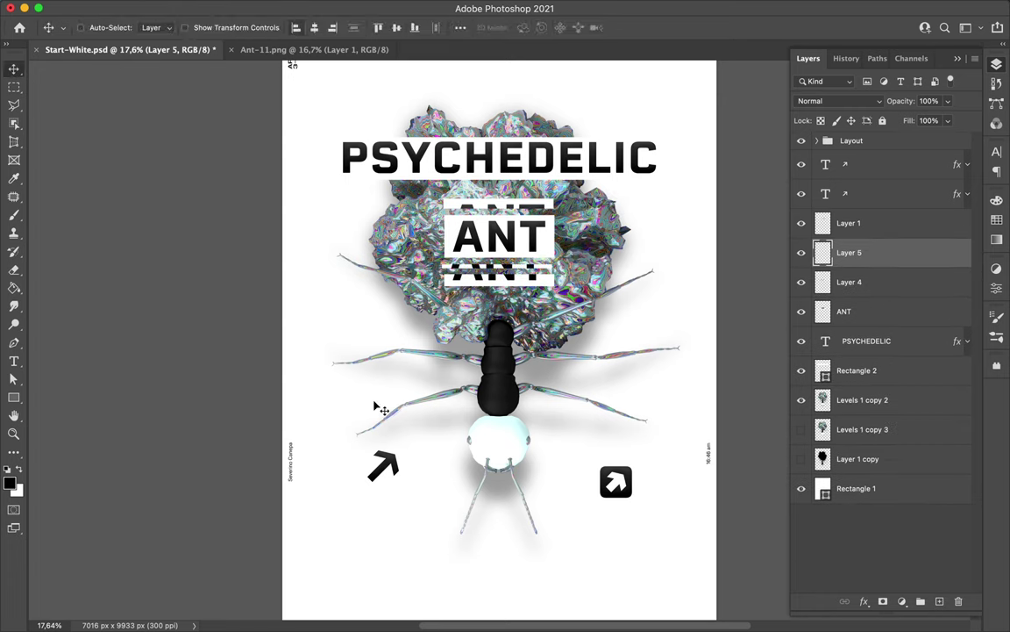
# Stack copies of the plain arrow vertically and transform the boxed arrow.
pyautogui.moveTo(377, 408)
pyautogui.keyDown('alt'); pyautogui.mouseDown()
pyautogui.moveTo(367, 462)
pyautogui.moveTo(400, 444)
pyautogui.mouseUp(); pyautogui.keyUp('alt')
pyautogui.hotkey('ctrl', 't')
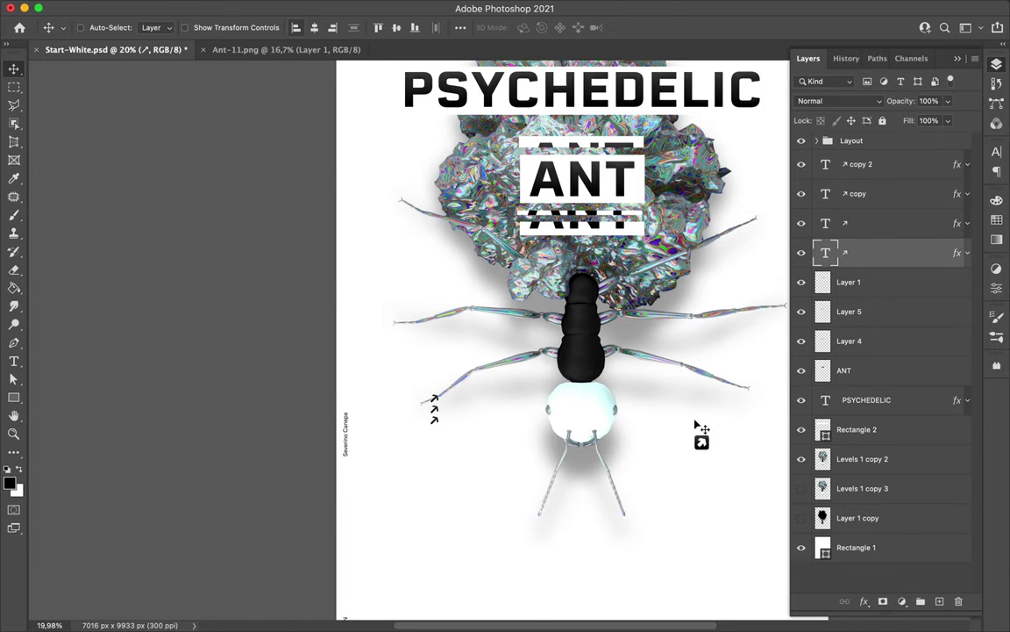
pyautogui.keyDown('ctrl'); pyautogui.moveTo(423, 391); pyautogui.dragTo(443, 424); pyautogui.keyUp('ctrl')
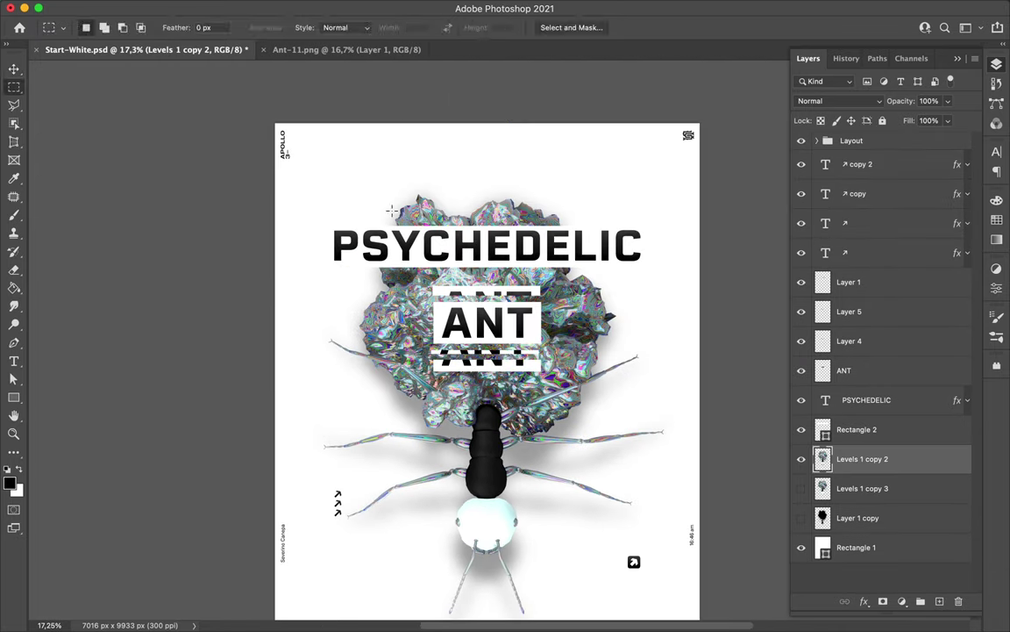
# Duplicate the crystal cloud and place copies extending up and to the left.
pyautogui.hotkey('ctrl', 'j')
pyautogui.moveTo(491, 228); pyautogui.dragTo(491, 193)
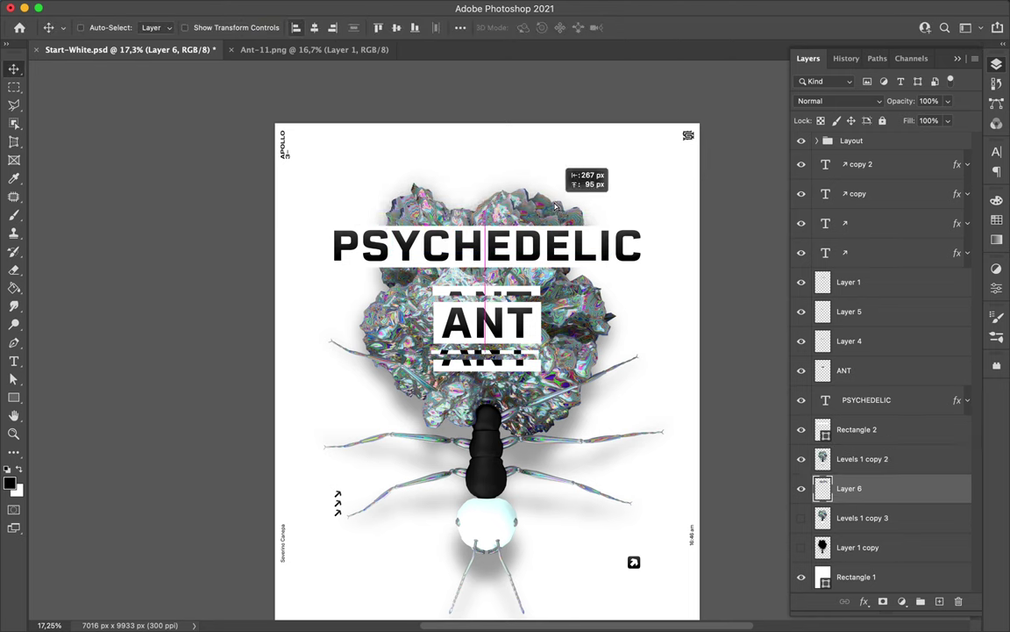
pyautogui.scroll(-2, 418, 207)
pyautogui.keyDown('alt'); pyautogui.moveTo(412, 204); pyautogui.dragTo(355, 143); pyautogui.keyUp('alt')
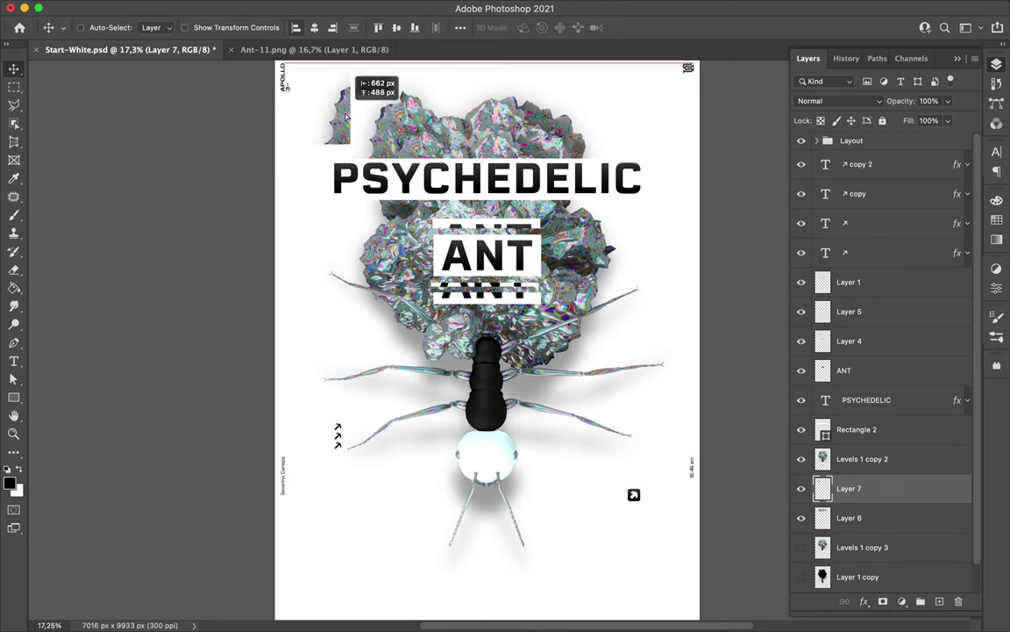
pyautogui.keyDown('alt'); pyautogui.moveTo(404, 211); pyautogui.dragTo(357, 175); pyautogui.keyUp('alt')
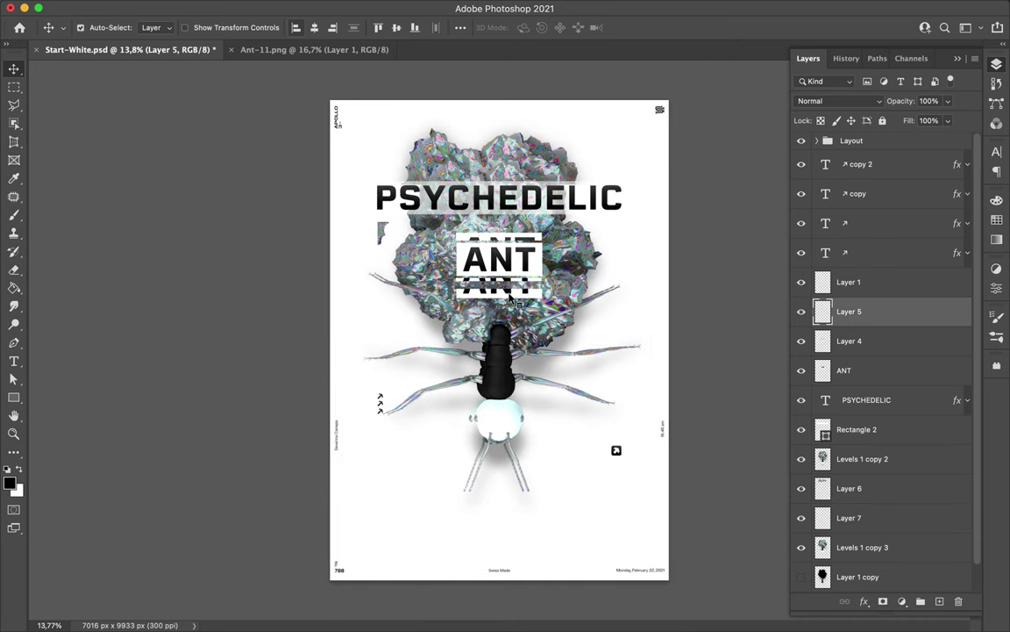
# Draw a light cyan rectangle left of the ANT title at 65% fill.
pyautogui.click(420, 314)
pyautogui.press('u')
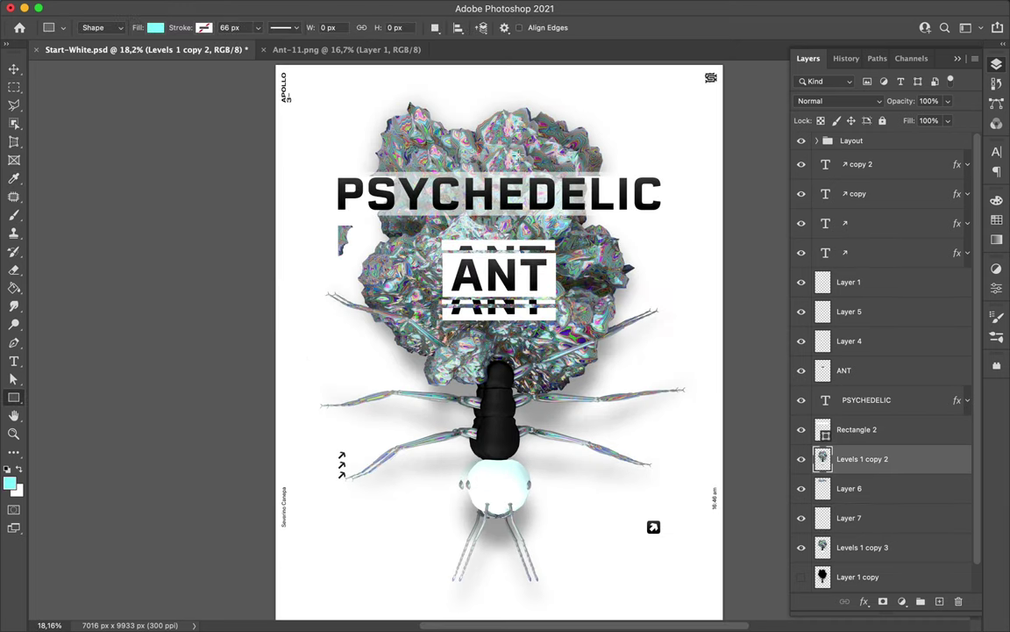
pyautogui.moveTo(421, 335); pyautogui.dragTo(432, 349)
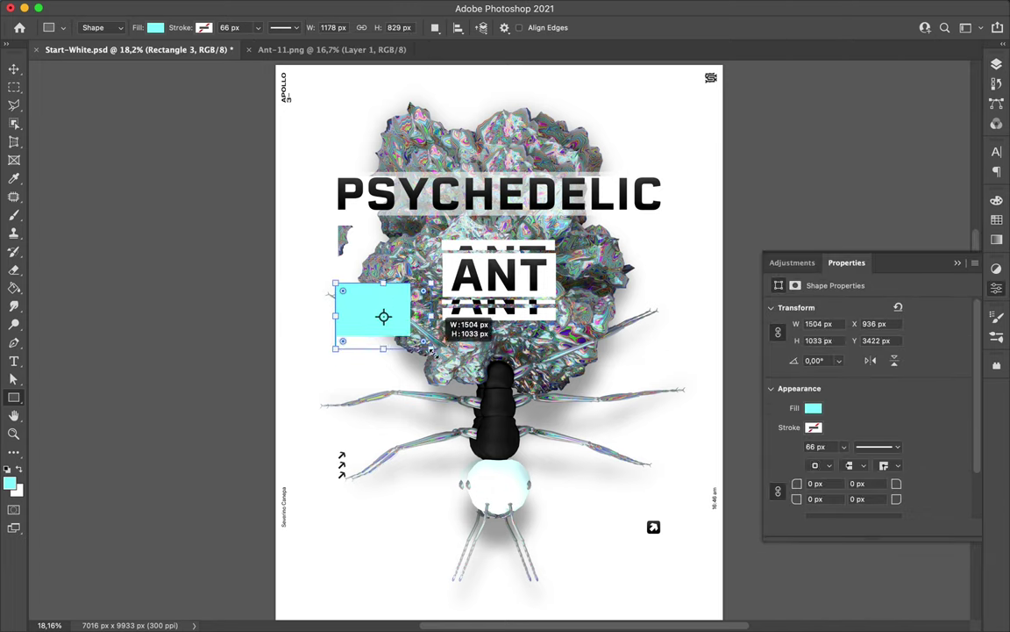
pyautogui.click(997, 64)
pyautogui.click(947, 120)
pyautogui.moveTo(951, 141); pyautogui.dragTo(928, 142)
# Duplicate the cyan block to the upper right and stretch it taller.
pyautogui.press('v')
pyautogui.moveTo(530, 290); pyautogui.dragTo(614, 114)
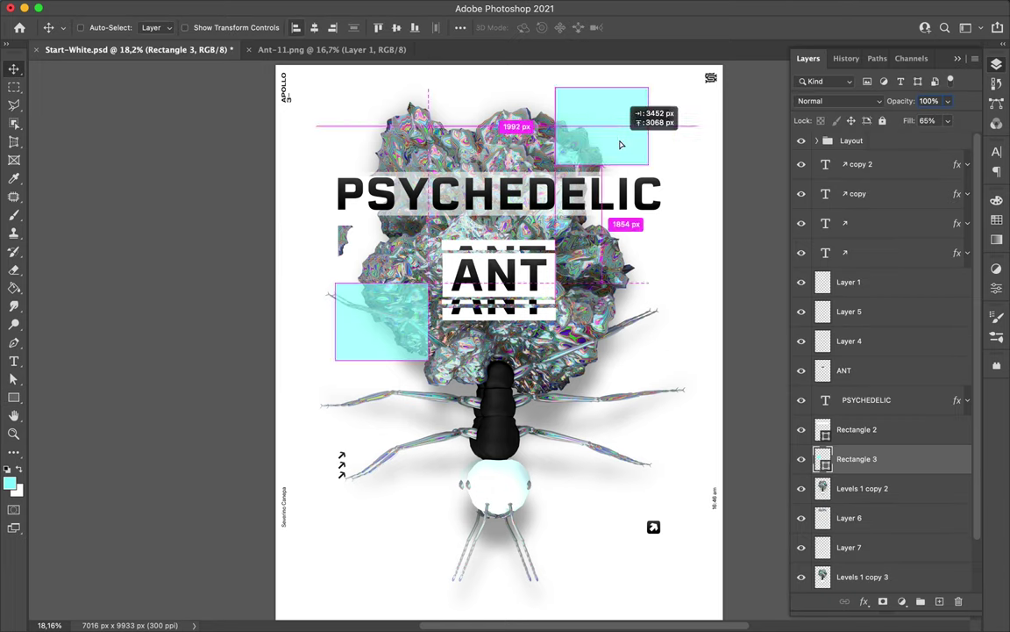
pyautogui.hotkey('ctrl', 't')
pyautogui.scroll(3, 527, 263)
pyautogui.moveTo(526, 263); pyautogui.dragTo(257, 237)
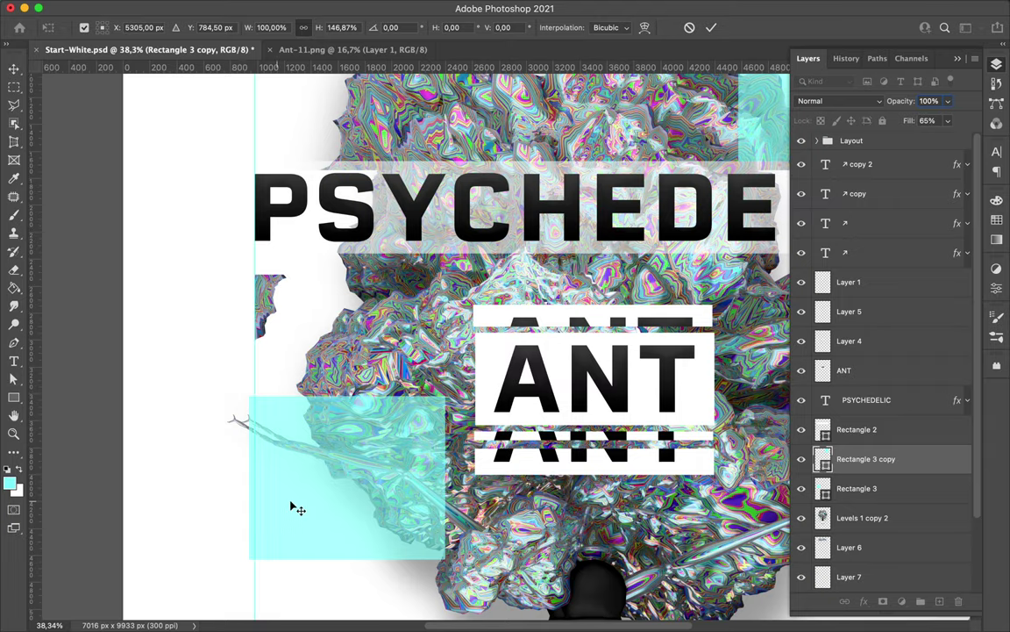
pyautogui.press('Return')
pyautogui.scroll(-2, 445, 322)
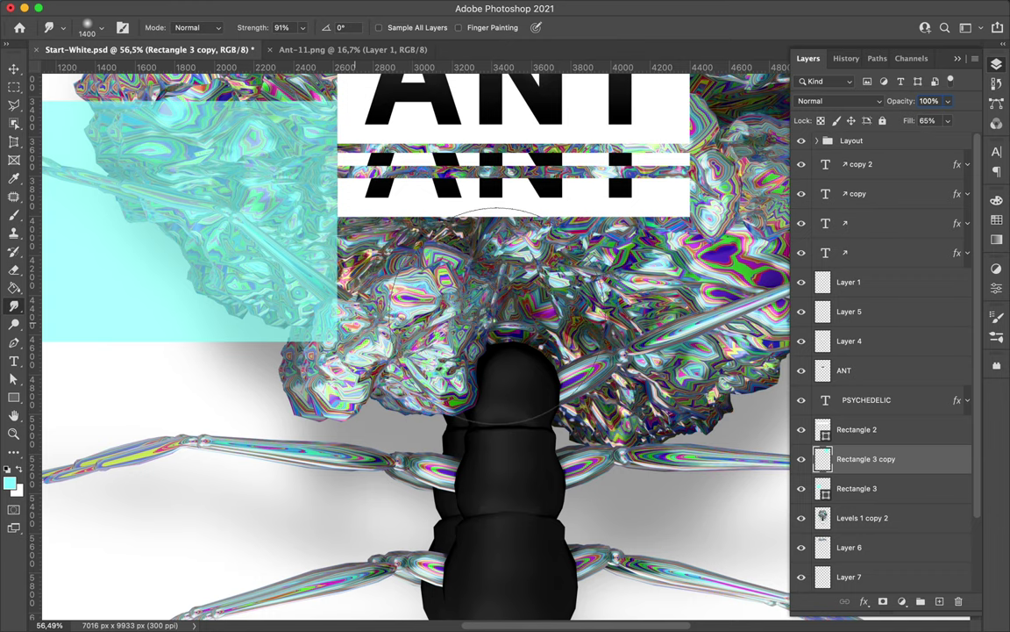
# Place and stretch cyan block copies to the right of the ant.
pyautogui.hotkey('alt', '[')
pyautogui.press('super+0')
pyautogui.press('v')
pyautogui.moveTo(625, 335)
pyautogui.mouseDown()
pyautogui.moveTo(614, 351)
pyautogui.moveTo(632, 412)
pyautogui.mouseUp()
pyautogui.moveTo(600, 451); pyautogui.dragTo(600, 526)
# Duplicate a block behind the ant's body and open Swatches to make it dark.
pyautogui.scroll(2, 419, 373)
pyautogui.press('super+alt+t')
pyautogui.moveTo(649, 421); pyautogui.dragTo(521, 386)
pyautogui.press('Return')
pyautogui.press('super+bracketright')
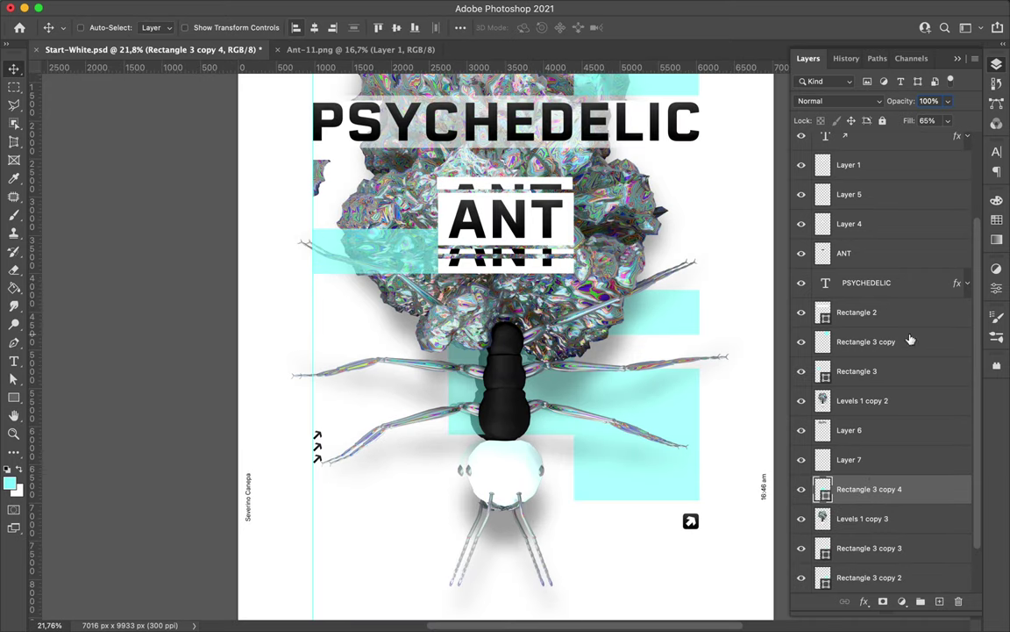
pyautogui.scroll(-2, 805, 527)
pyautogui.click(995, 221)
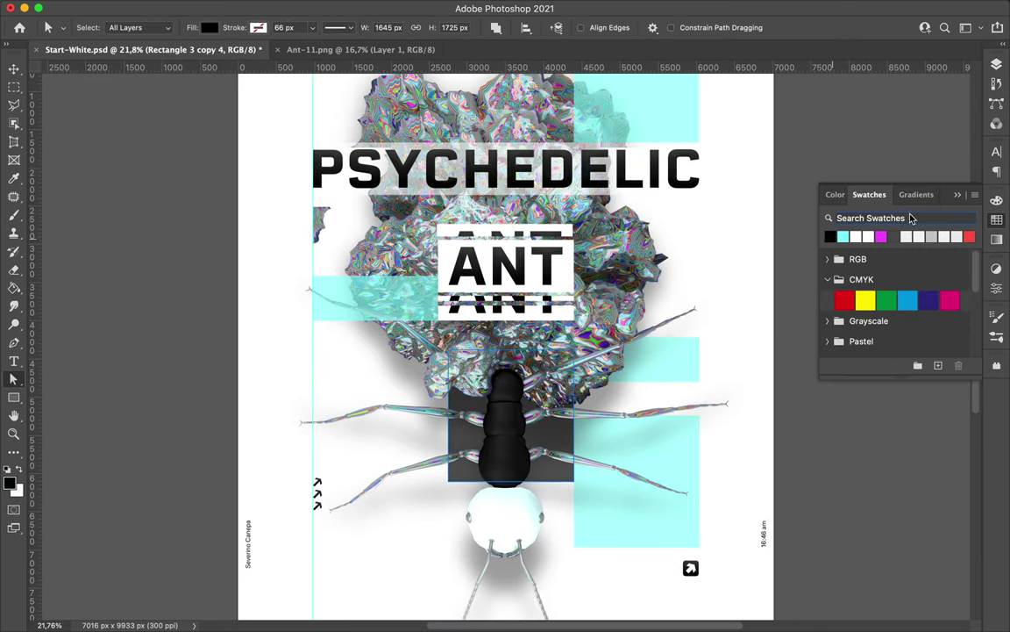
# Duplicate the dark block and squash the copy into a thin black bar under the ANT title.
pyautogui.press('super+alt+t')
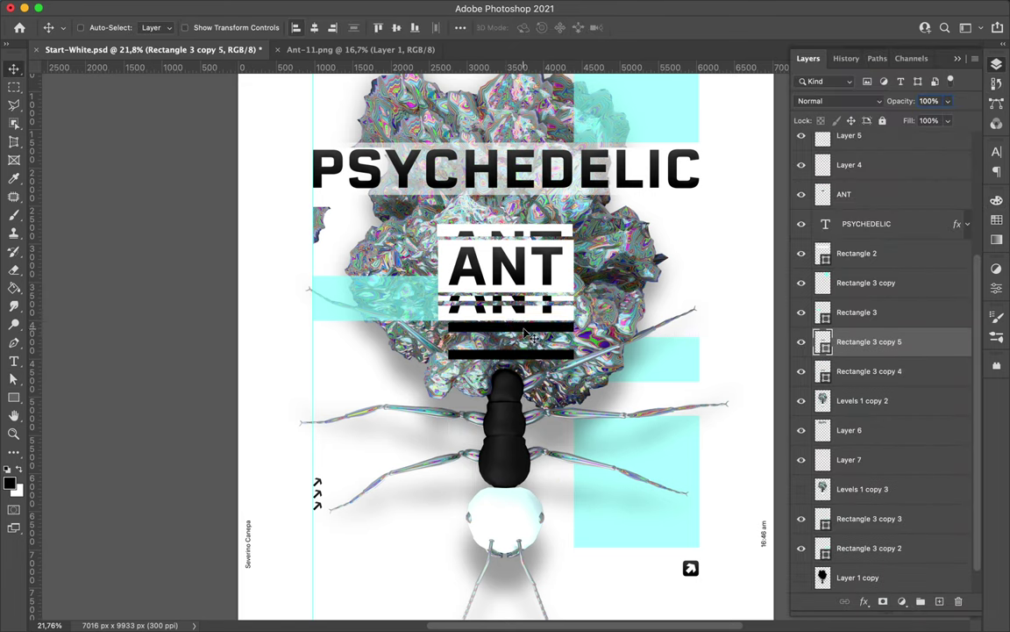
pyautogui.moveTo(554, 429); pyautogui.dragTo(440, 340)
pyautogui.press('Return')
pyautogui.click(504, 358)
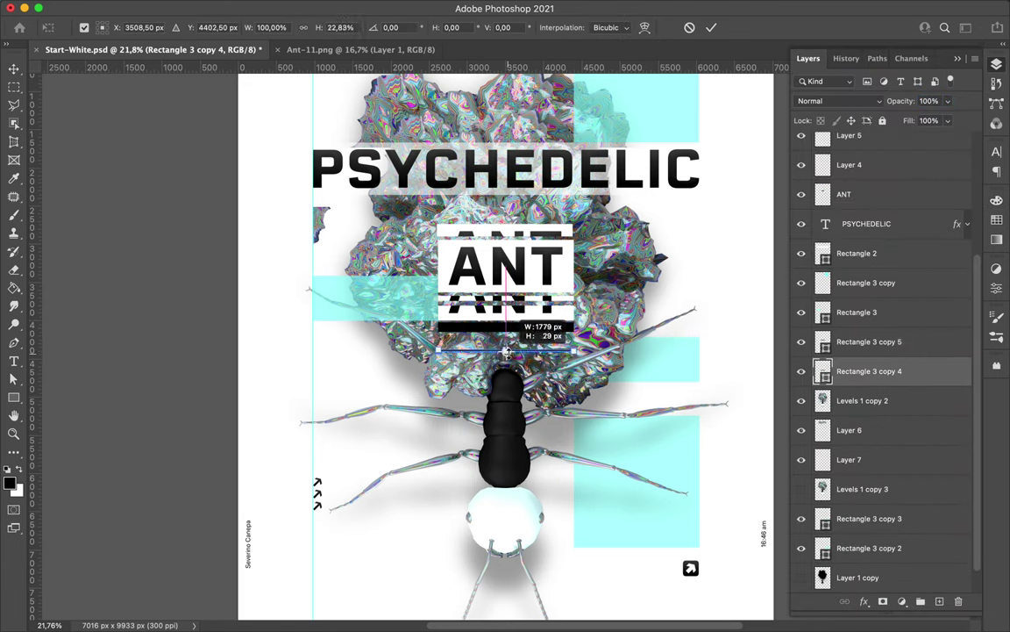
pyautogui.scroll(2, 370, 350)
pyautogui.press('super+t')
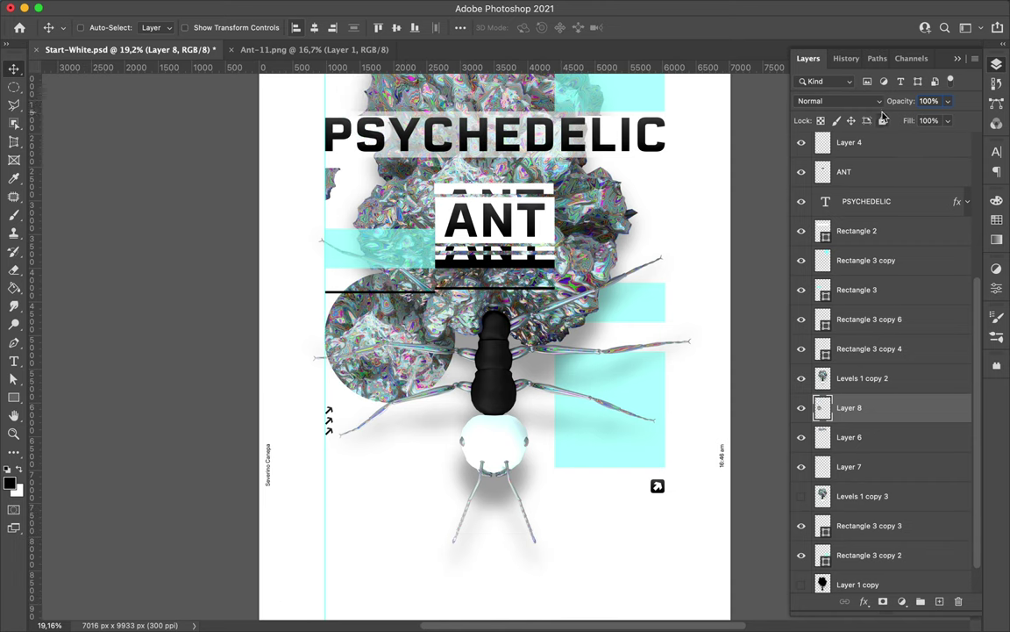
# Set the blurred textured-circle copy's blend mode to Soft Light.
pyautogui.click(838, 101)
pyautogui.press('Escape')
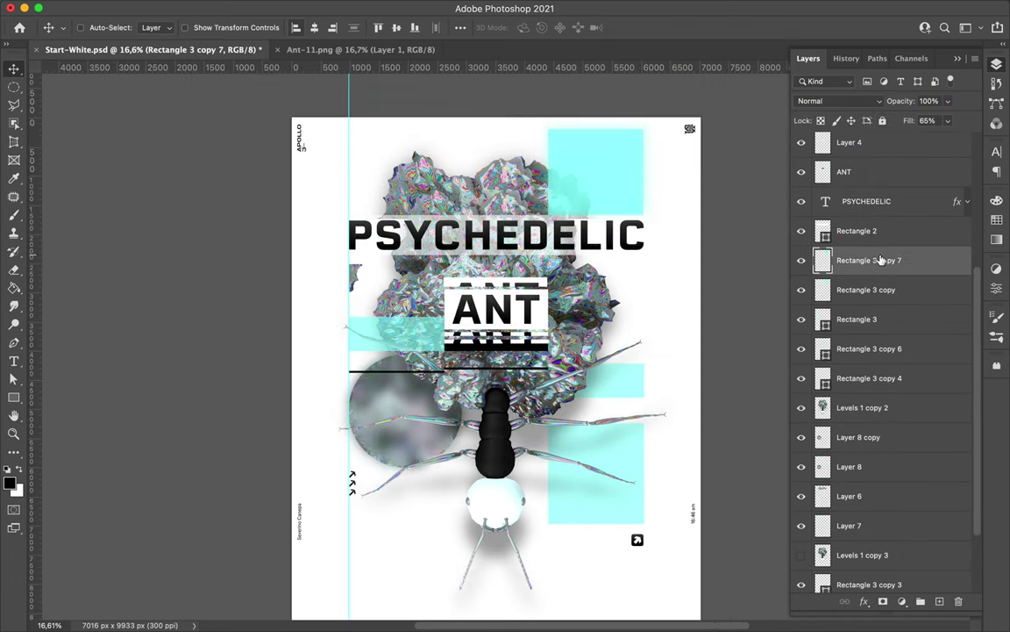
pyautogui.press('Return')
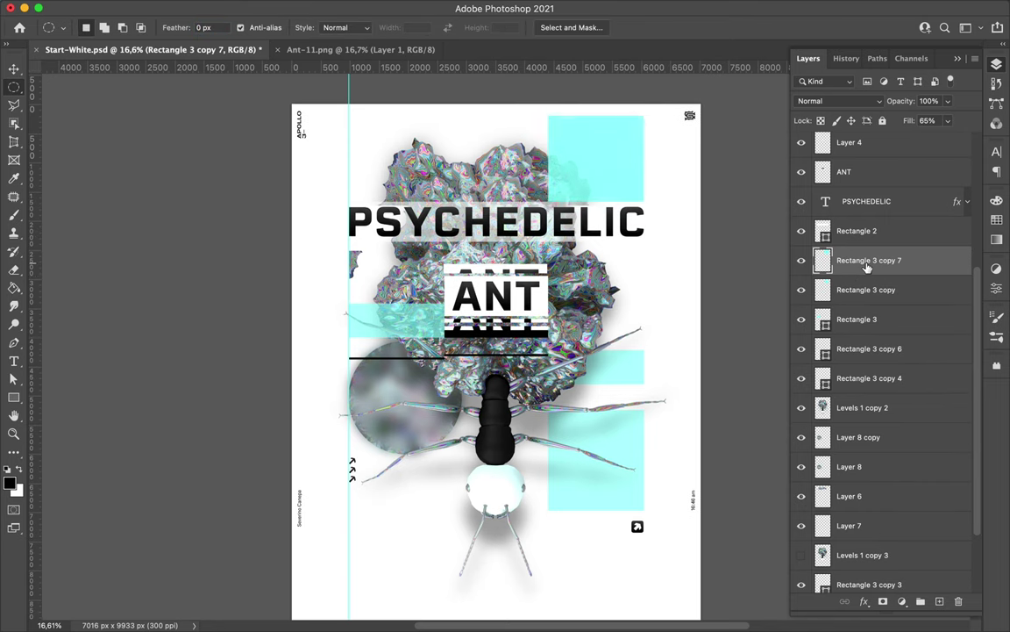
pyautogui.press('v')
pyautogui.click(857, 437)
pyautogui.click(838, 101)
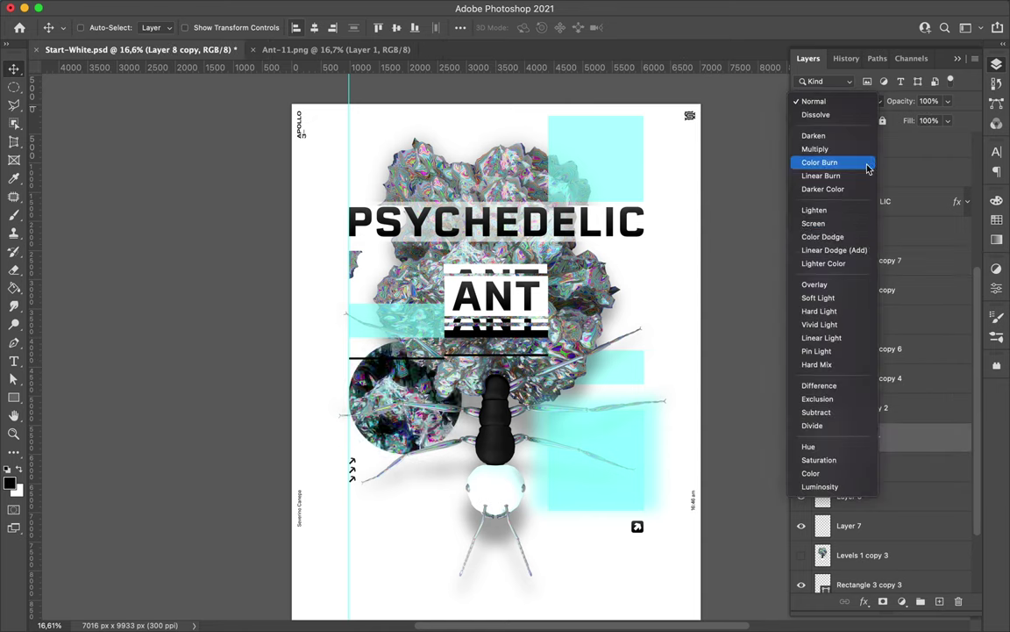
pyautogui.click(857, 297)
# Nudge the textured circle down and shrink it to about 88%.
pyautogui.moveTo(398, 389); pyautogui.dragTo(400, 420)
pyautogui.hotkey('ctrl', 't')
pyautogui.moveTo(475, 497); pyautogui.dragTo(458, 479)
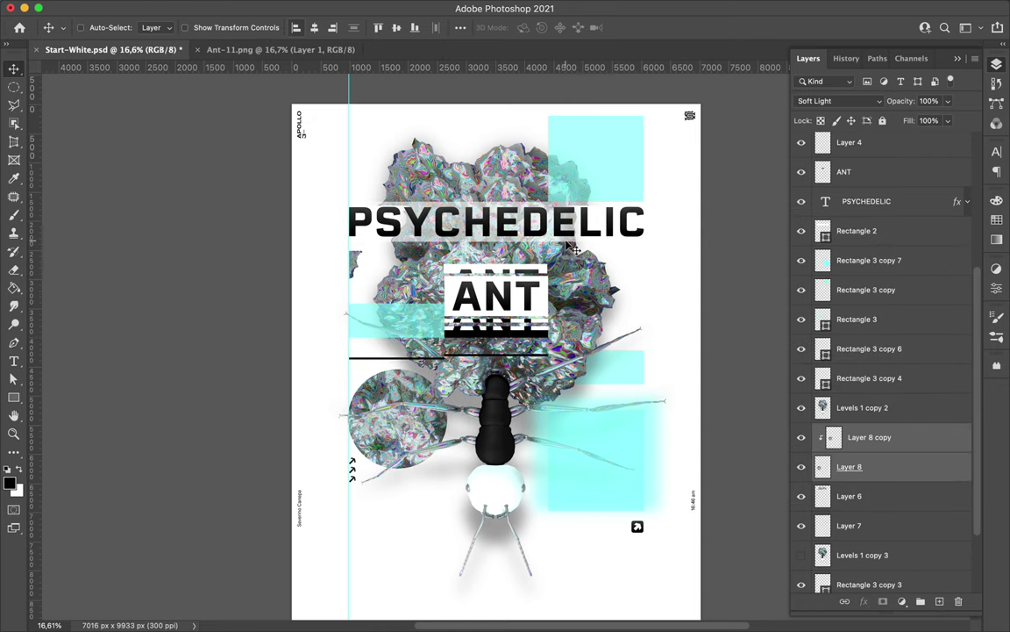
pyautogui.press('m')
pyautogui.moveTo(319, 228)
pyautogui.mouseDown()
pyautogui.moveTo(369, 355)
pyautogui.moveTo(649, 350)
pyautogui.mouseUp()
# Copy a piece of the iridescent texture to its own layer and select a second piece near the top.
pyautogui.press('v')
pyautogui.keyDown('ctrl'); pyautogui.click(618, 498); pyautogui.keyUp('ctrl')
pyautogui.hotkey('ctrl', 'j')
pyautogui.press('v')
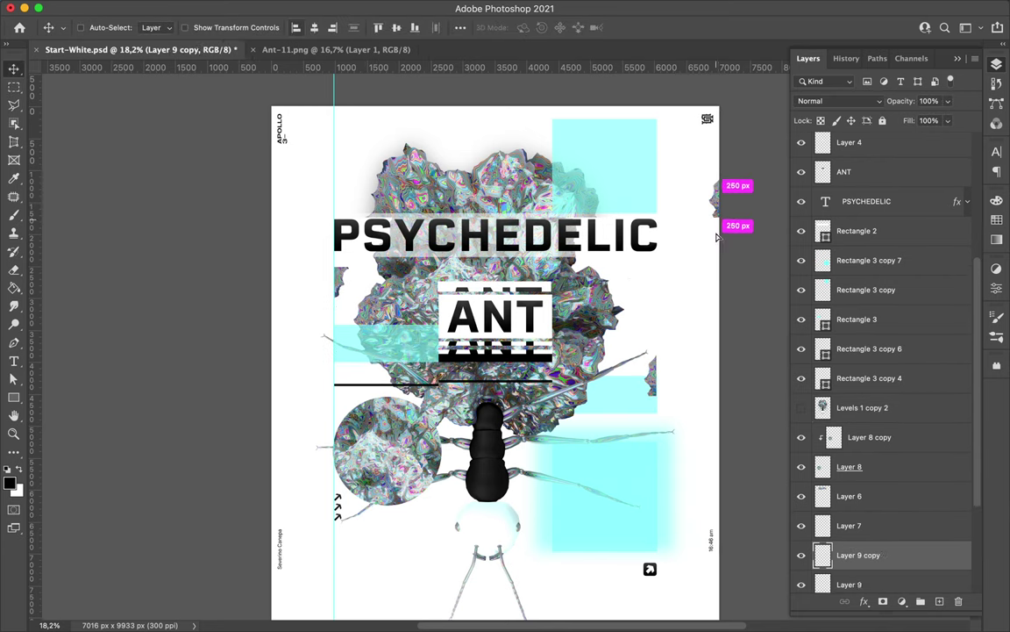
pyautogui.moveTo(479, 134); pyautogui.dragTo(588, 167)
pyautogui.keyDown('ctrl'); pyautogui.click(518, 165); pyautogui.keyUp('ctrl')
pyautogui.moveTo(494, 138); pyautogui.dragTo(570, 169)
pyautogui.press('v')
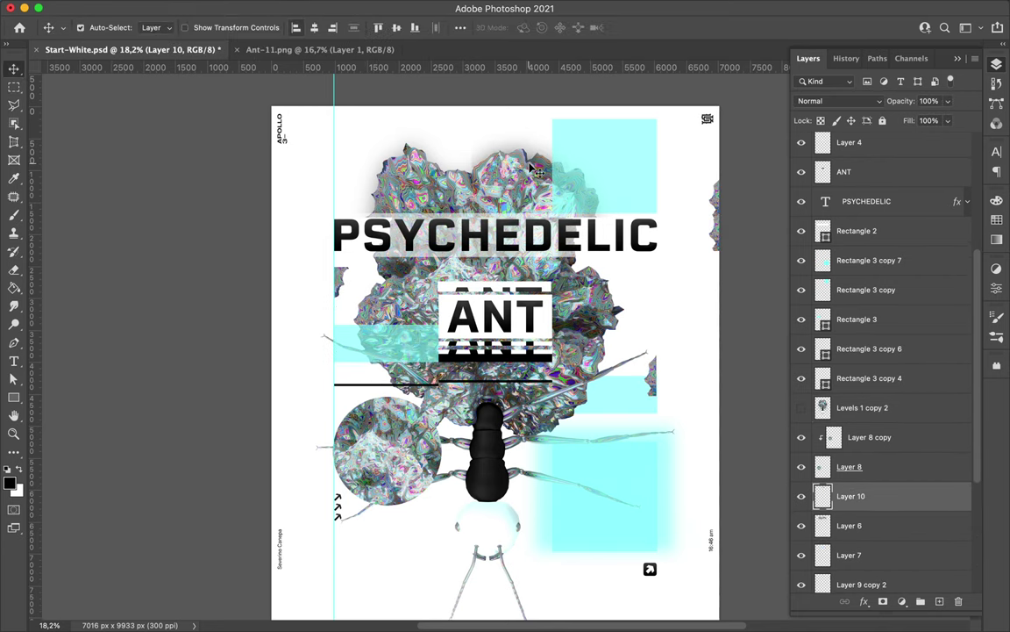
# Copy the top texture strip to a new layer, rotate it 90° and place it along the left edge.
pyautogui.scroll(-3, 886, 439)
pyautogui.click(877, 501)
pyautogui.keyDown('ctrl'); pyautogui.click(480, 152); pyautogui.keyUp('ctrl')
pyautogui.hotkey('ctrl', 'j')
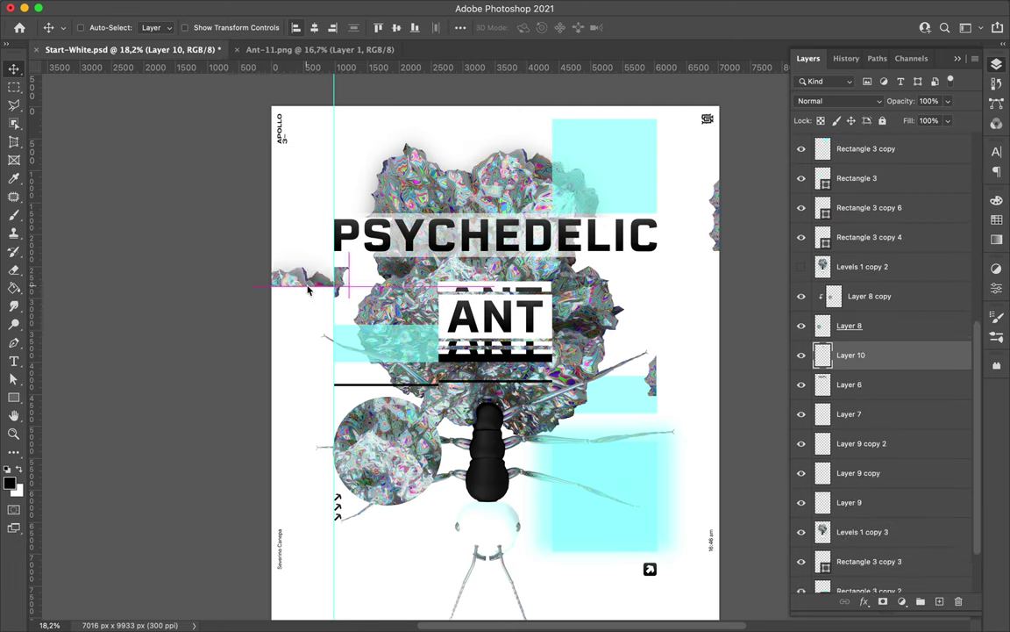
pyautogui.press('m')
pyautogui.hotkey('ctrl', 'j')
pyautogui.hotkey('ctrl', 't')
pyautogui.moveTo(568, 203); pyautogui.dragTo(302, 344)
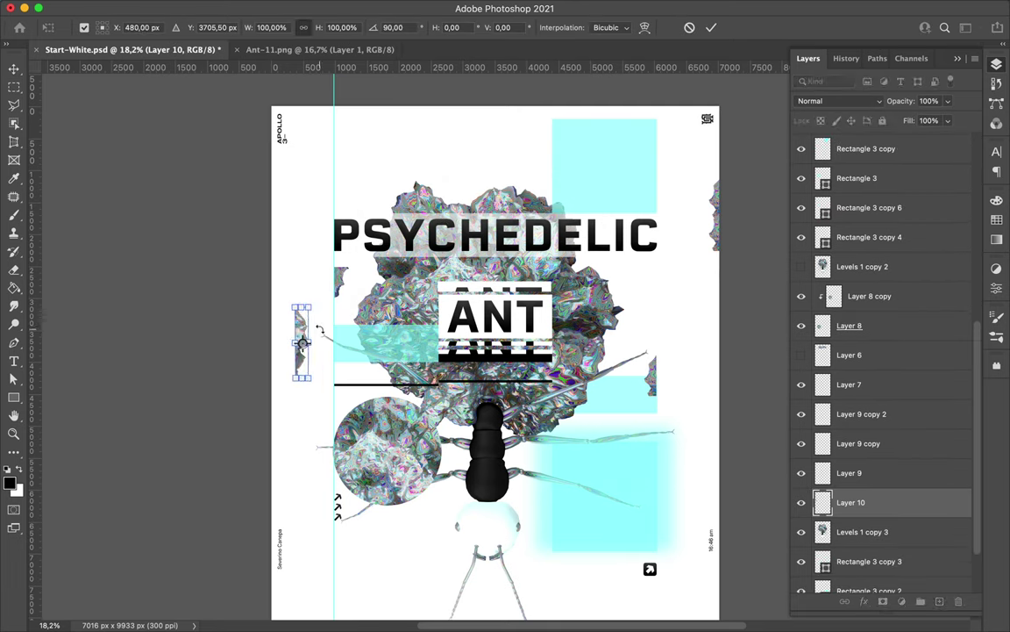
pyautogui.press('Return')
pyautogui.scroll(-2, 277, 342)
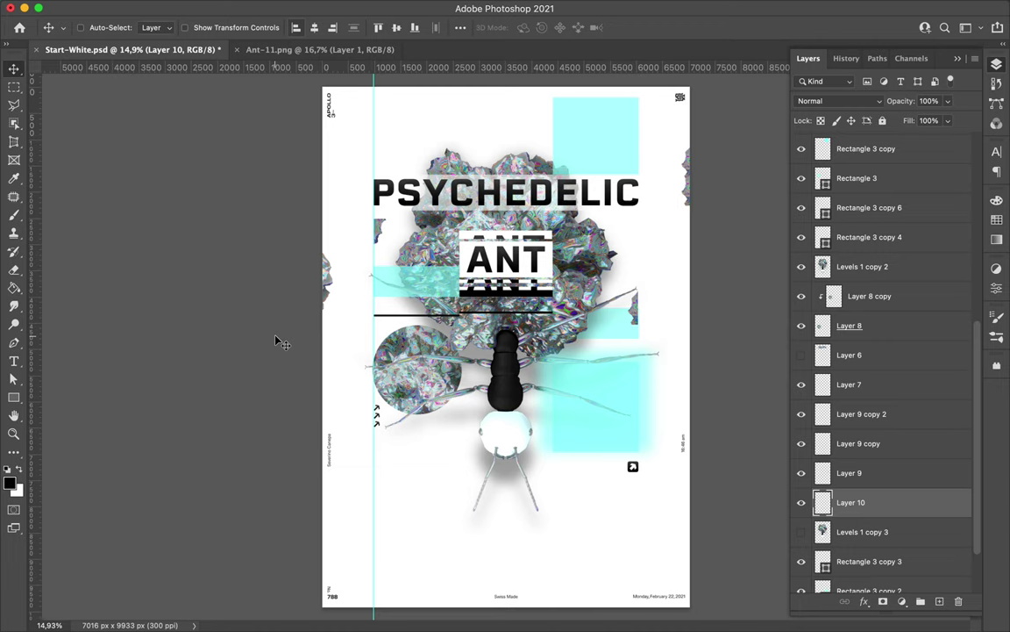
# Duplicate the small arrow and recolour the copy cyan.
pyautogui.moveTo(376, 413); pyautogui.dragTo(376, 491)
pyautogui.hotkey('ctrl', 't')
pyautogui.click(997, 151)
pyautogui.click(959, 233)
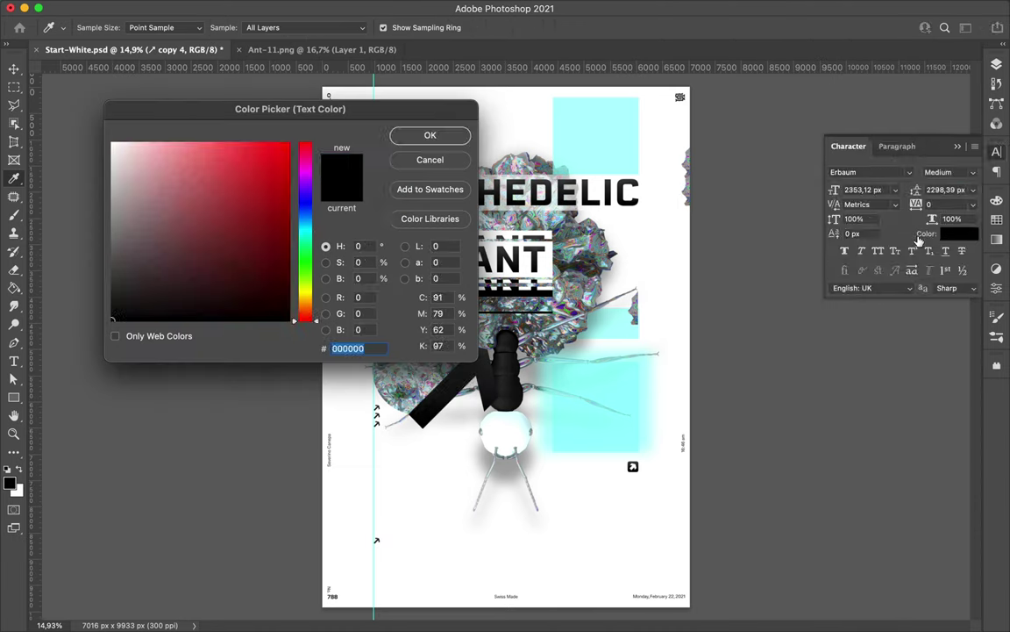
pyautogui.click(596, 394)
pyautogui.press('Return')
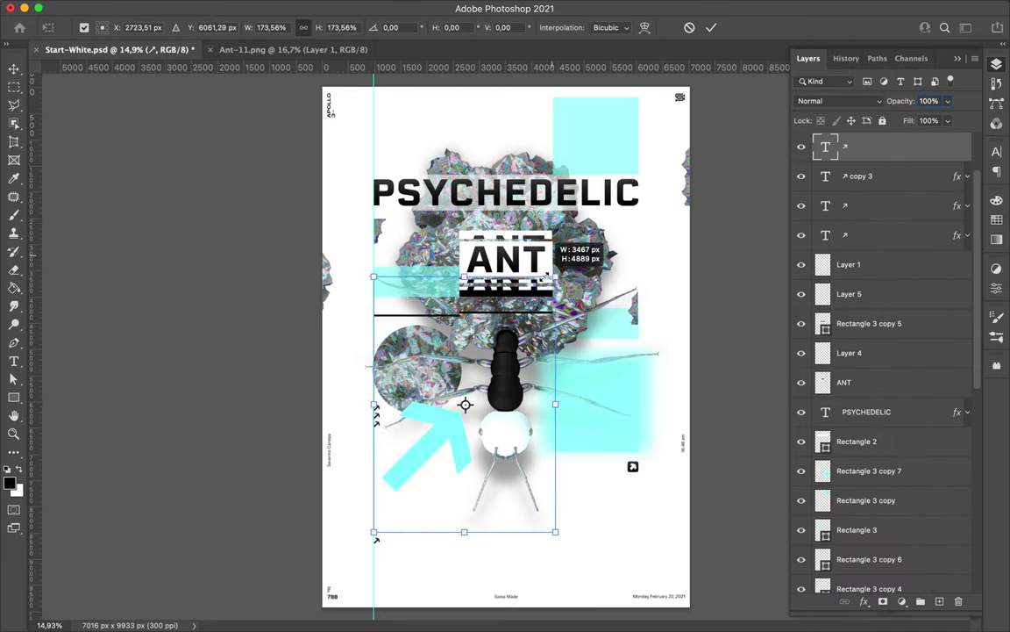
# Enlarge the cyan arrow, send it to the back, rotate and flip it to point down below the ant.
pyautogui.moveTo(550, 275); pyautogui.dragTo(351, 540)
pyautogui.press('Return')
pyautogui.moveTo(842, 146); pyautogui.dragTo(842, 549)
pyautogui.moveTo(428, 424); pyautogui.dragTo(428, 465)
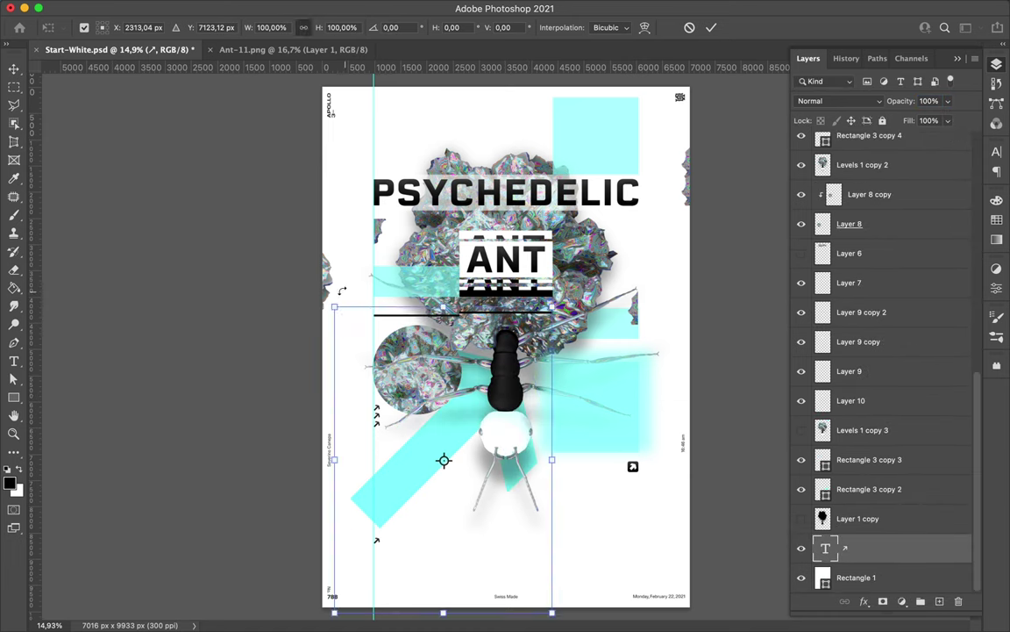
pyautogui.press('Return')
pyautogui.hotkey('ctrl', 't')
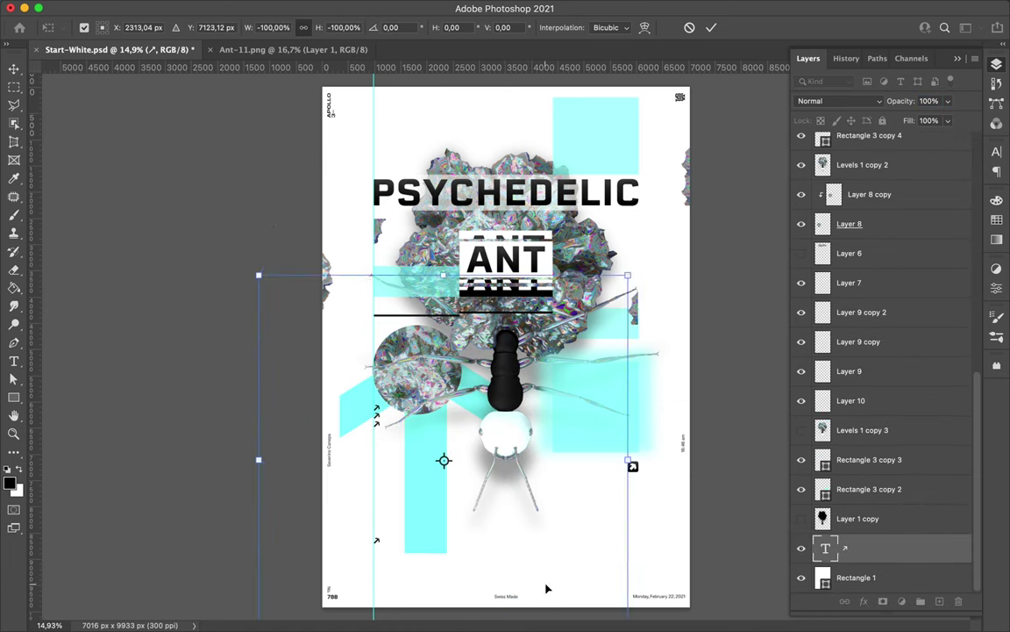
pyautogui.moveTo(415, 370); pyautogui.dragTo(466, 549)
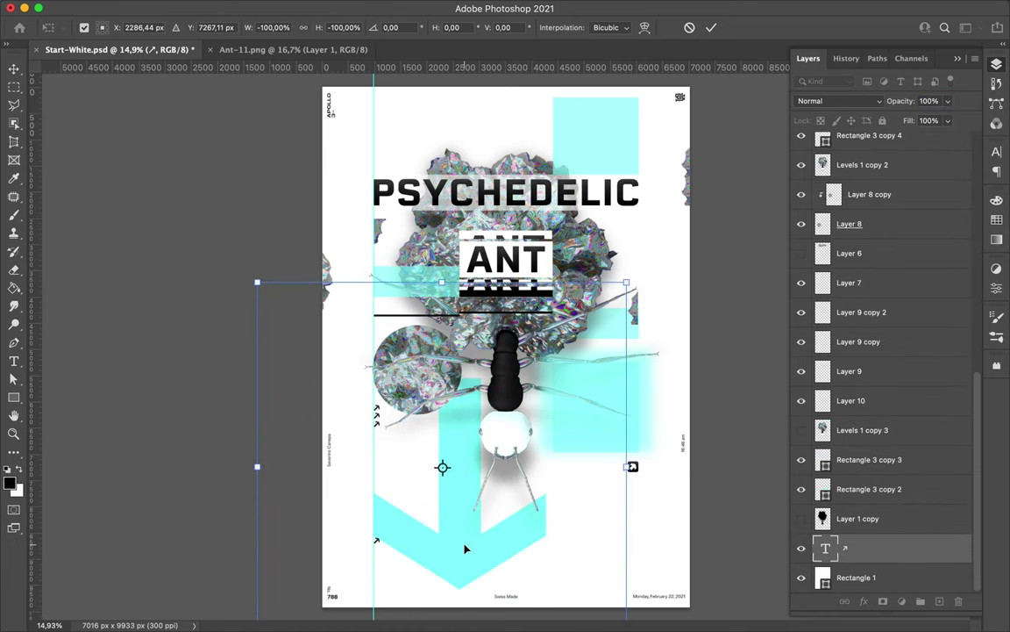
pyautogui.press('Return')
# Fade the arrow's fill to 38% and move a cyan block downward.
pyautogui.press('a')
pyautogui.click(877, 548)
pyautogui.moveTo(947, 120); pyautogui.dragTo(909, 140)
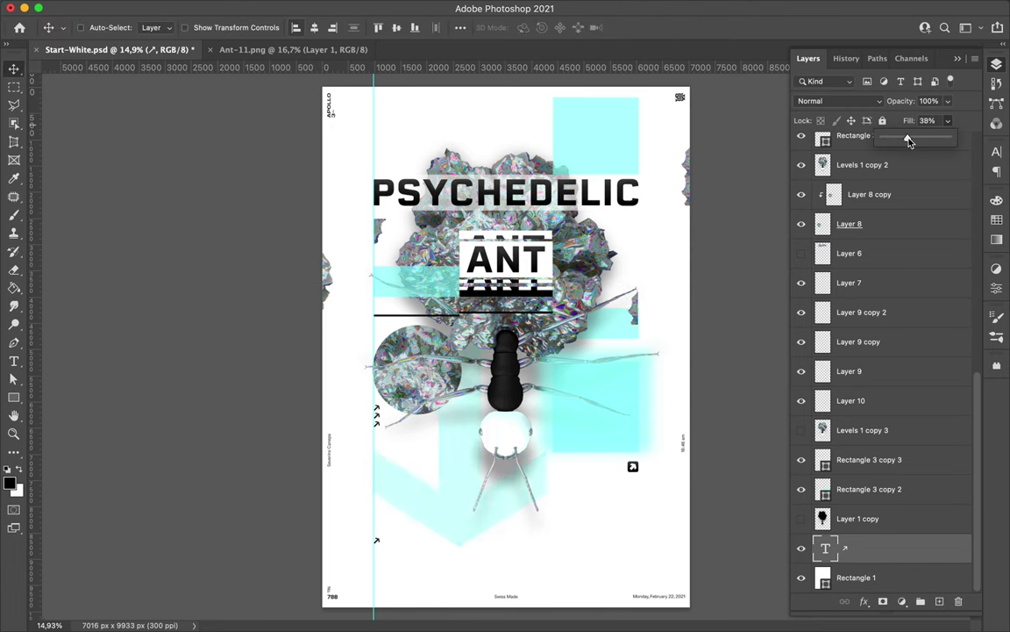
pyautogui.keyDown('super'); pyautogui.click(415, 520); pyautogui.keyUp('super')
pyautogui.moveTo(594, 432); pyautogui.dragTo(595, 474)
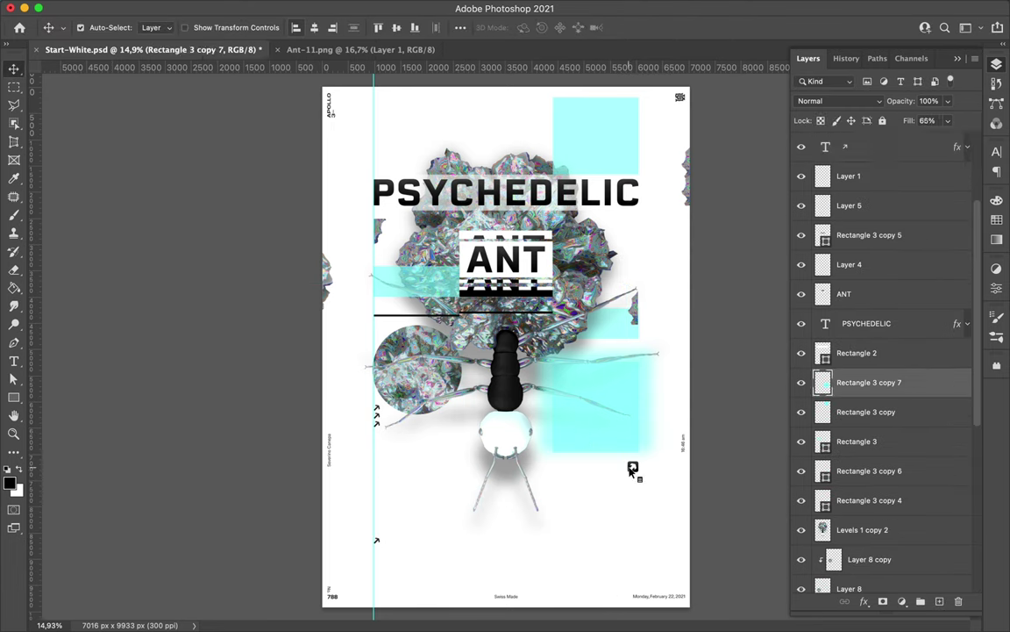
# Paste a texture piece to a new layer and place it right of the title.
pyautogui.scroll(2, 509, 350)
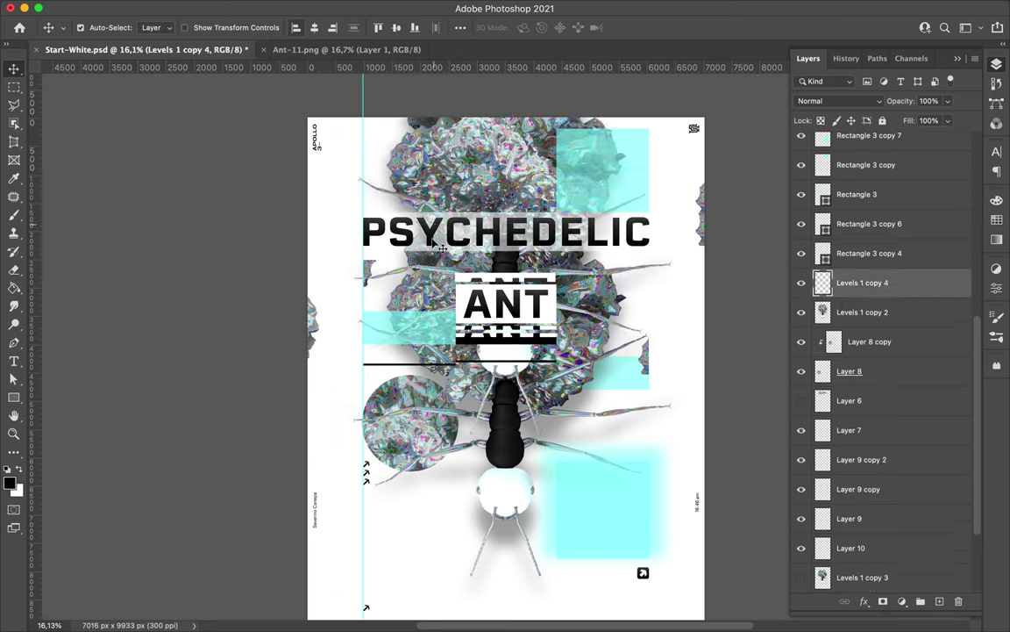
pyautogui.scroll(-3, 509, 228)
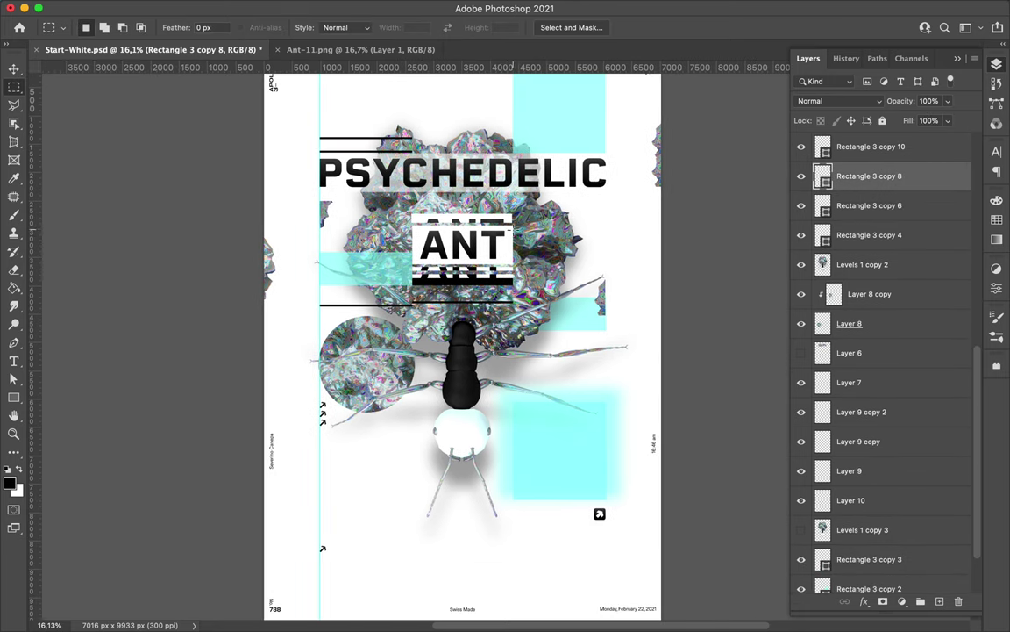
pyautogui.press('super+v')
pyautogui.press('v')
pyautogui.moveTo(496, 321); pyautogui.dragTo(579, 219)
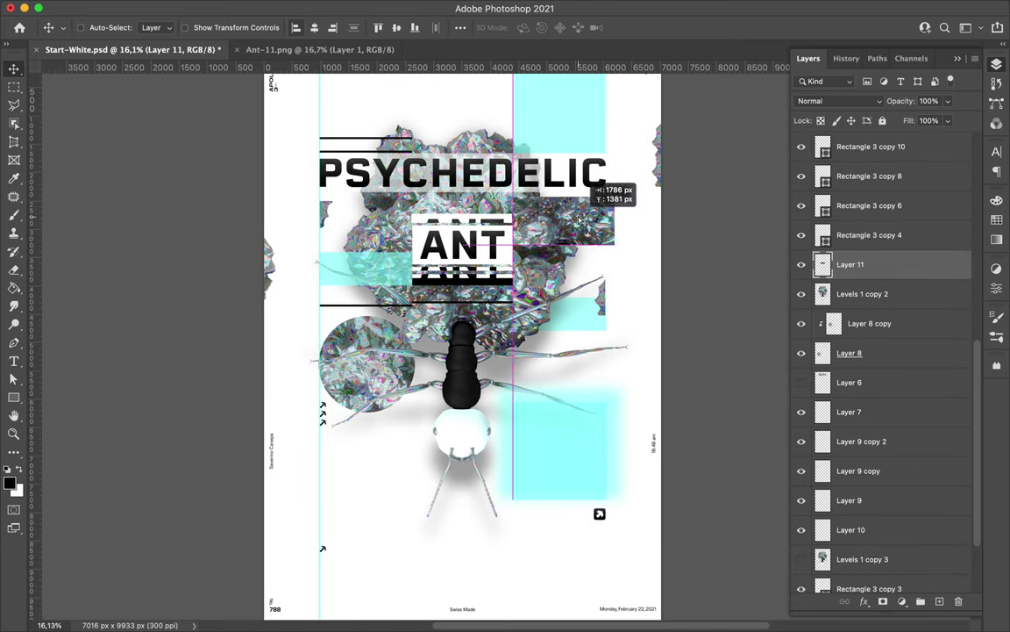
pyautogui.press('v')
# Save the poster, extend the black title line leftward with a copy, and rearrange the cyan blocks.
pyautogui.scroll(5, 456, 245)
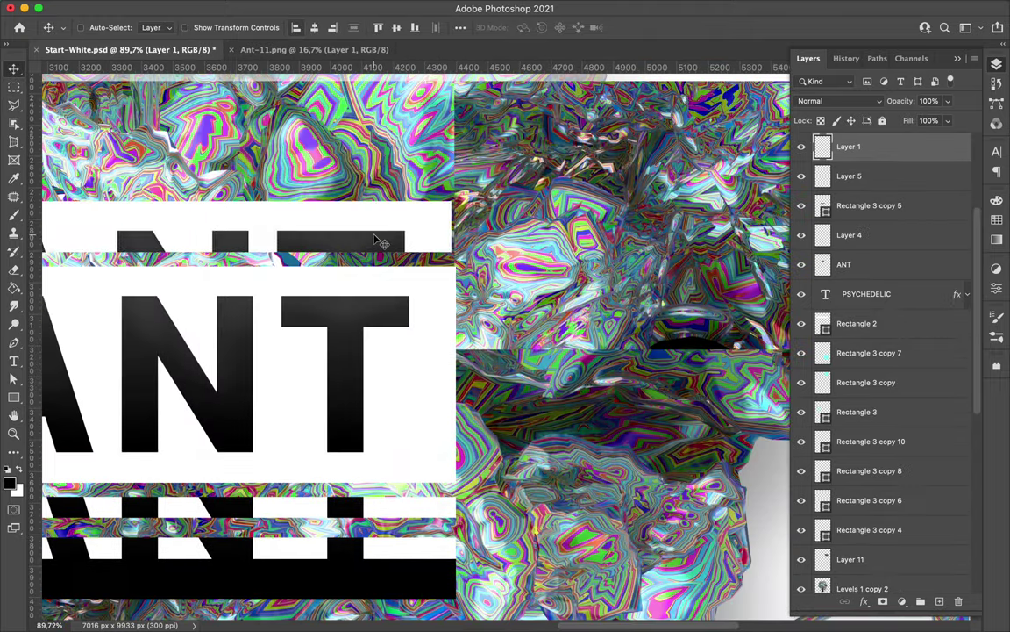
pyautogui.scroll(-5, 377, 239)
pyautogui.press('super+s')
pyautogui.press('Return')
pyautogui.keyDown('ctrl'); pyautogui.click(592, 458); pyautogui.keyUp('ctrl')
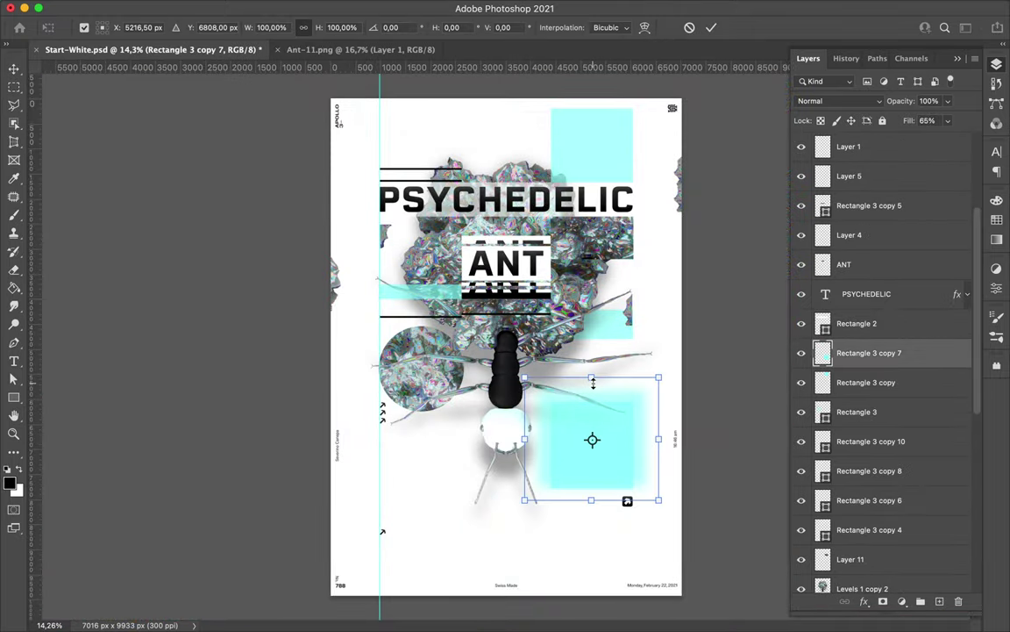
pyautogui.keyDown('ctrl'); pyautogui.click(504, 296); pyautogui.keyUp('ctrl')
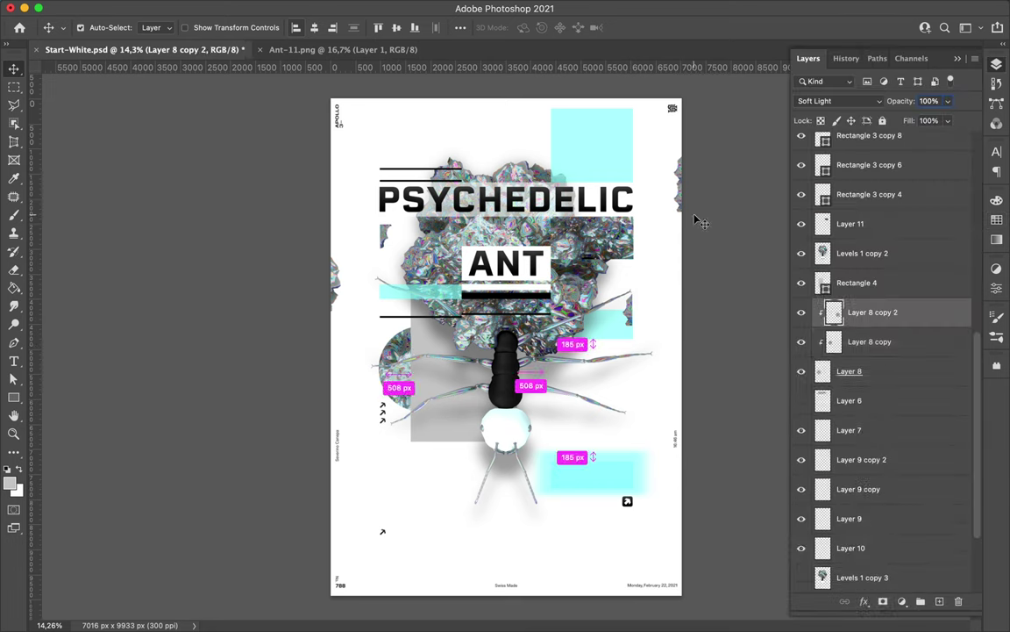
pyautogui.moveTo(377, 166); pyautogui.dragTo(328, 173)
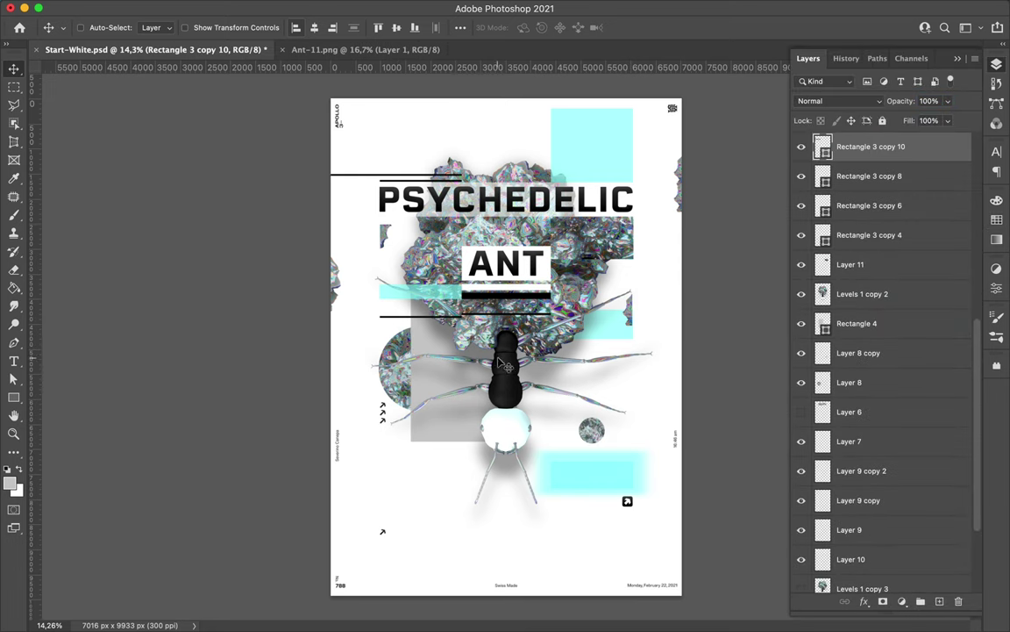
pyautogui.moveTo(590, 471); pyautogui.dragTo(590, 481)
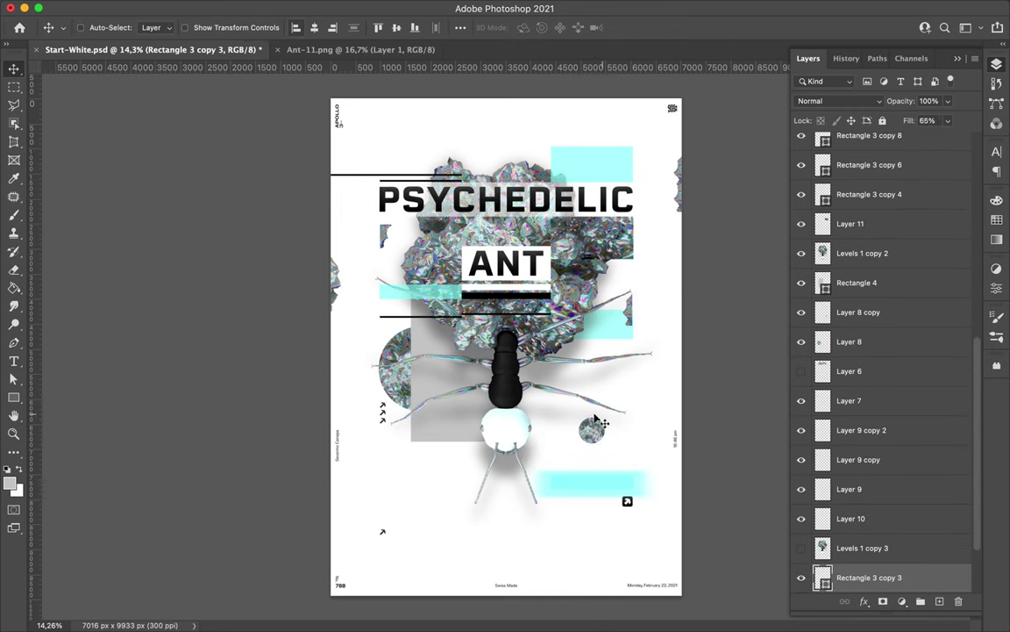
# Add crystal circle copies at top and lower left, and place a giant ANT faded to 3% fill along the bottom.
pyautogui.moveTo(363, 509); pyautogui.dragTo(542, 134)
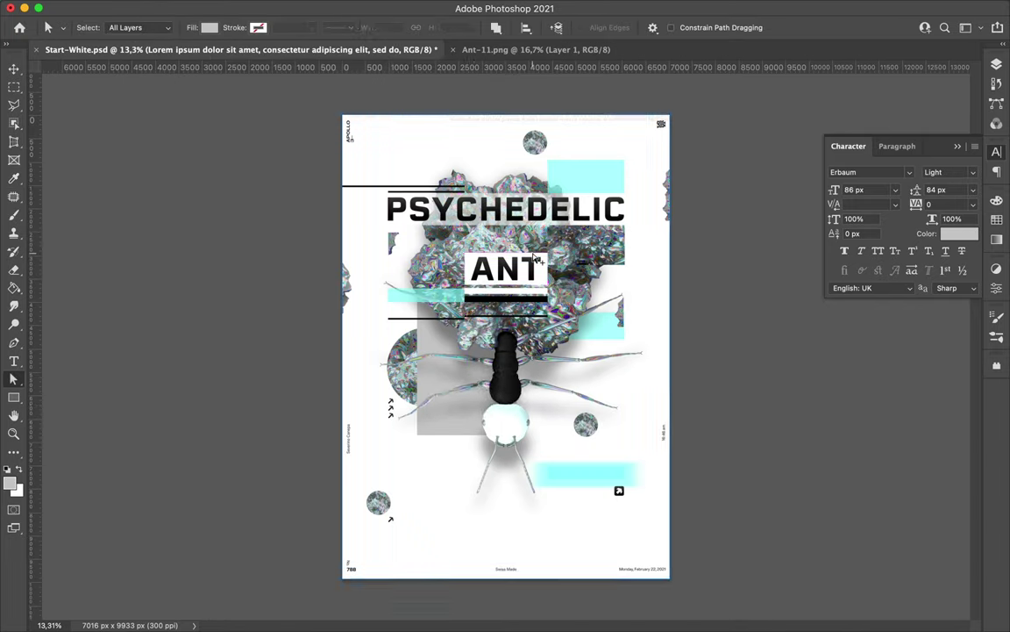
pyautogui.moveTo(905, 475); pyautogui.dragTo(877, 412)
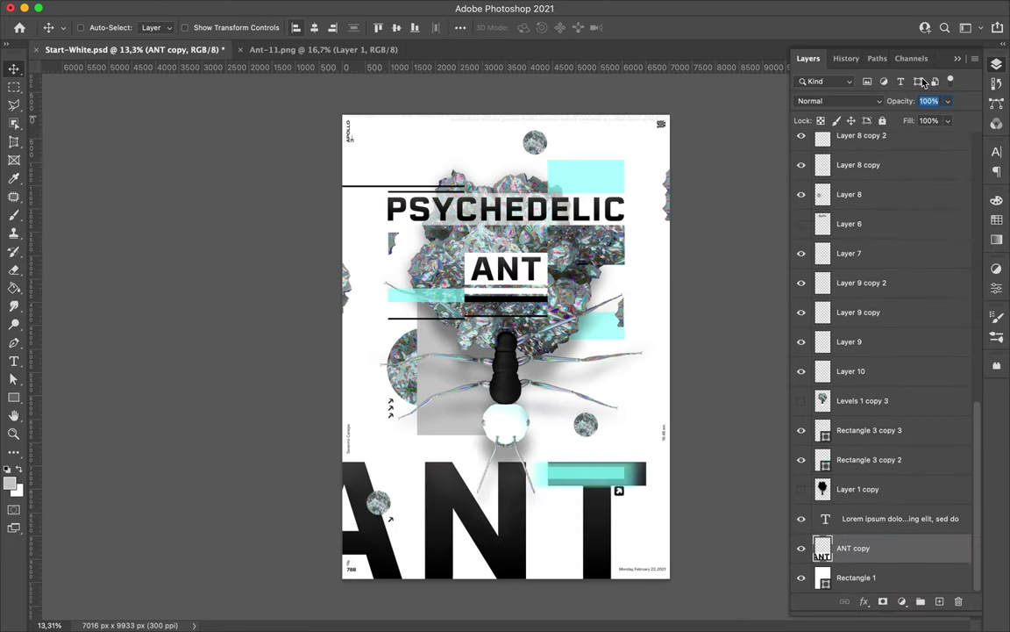
pyautogui.moveTo(947, 120); pyautogui.dragTo(886, 140)
pyautogui.moveTo(478, 526); pyautogui.dragTo(624, 152)
pyautogui.write('A new species of insect with an abdomen containing unknown')
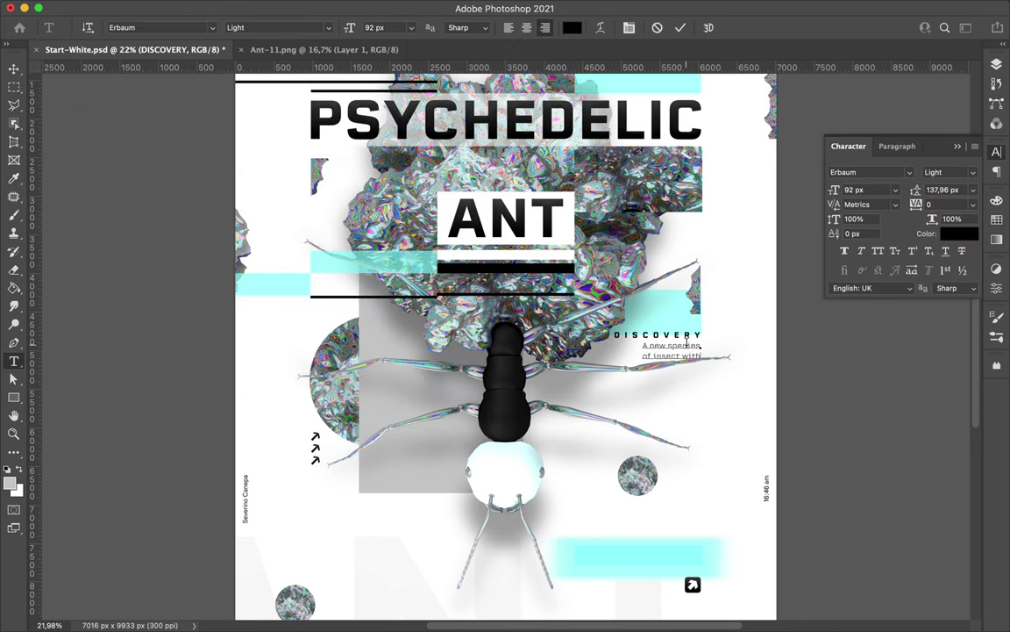
# Rotate the species paragraph to run vertically and draw a rectangle over its area.
pyautogui.press('Escape')
pyautogui.press('v')
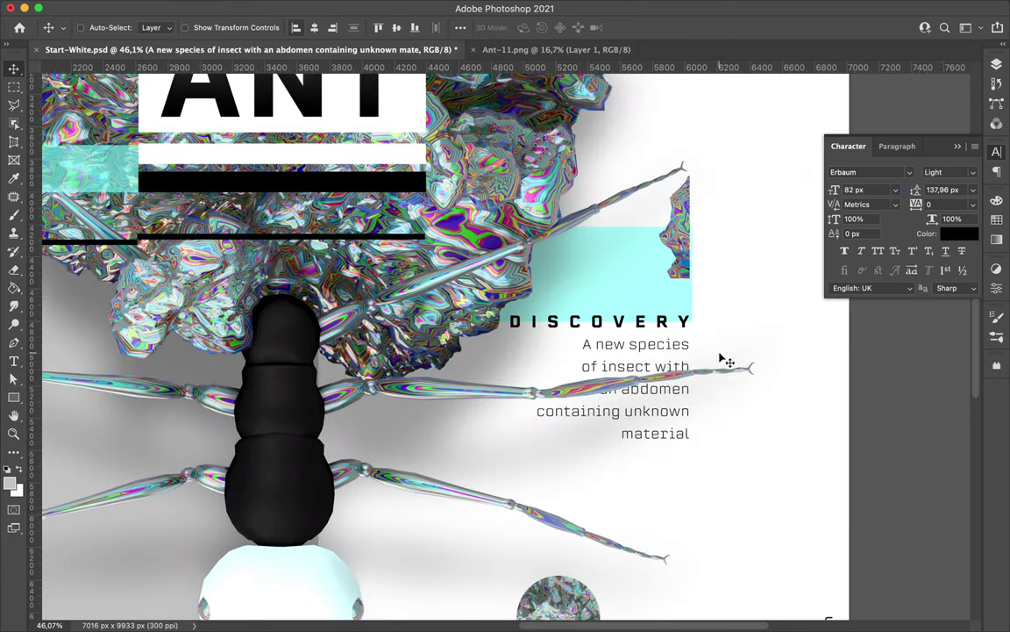
pyautogui.click(948, 190)
pyautogui.write('112')
pyautogui.hotkey('ctrl', 't')
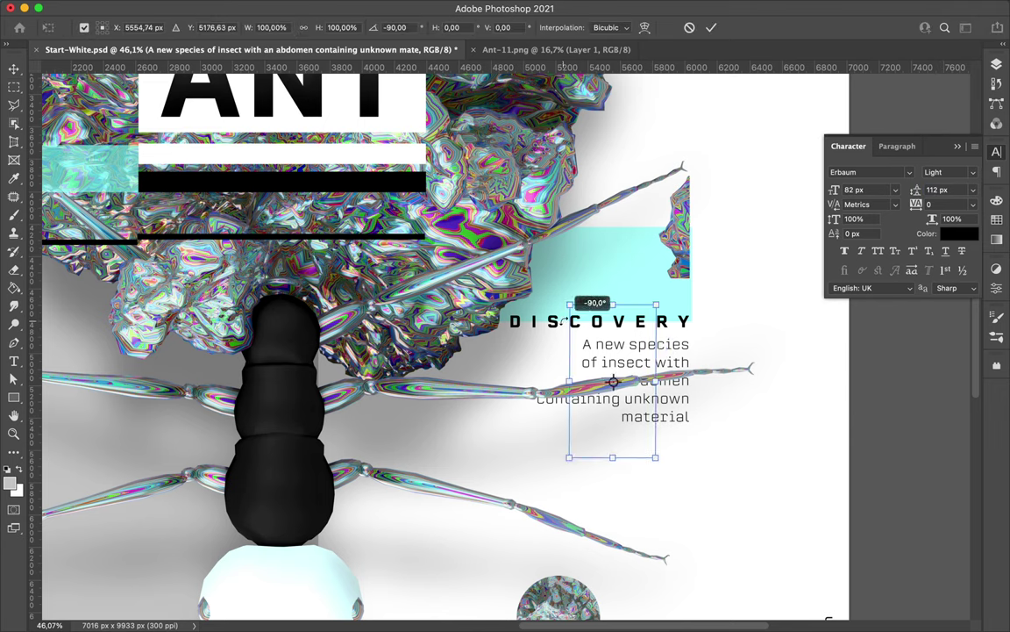
pyautogui.moveTo(590, 303); pyautogui.dragTo(667, 393)
pyautogui.press('Return')
pyautogui.press('u')
pyautogui.moveTo(602, 341); pyautogui.dragTo(696, 505)
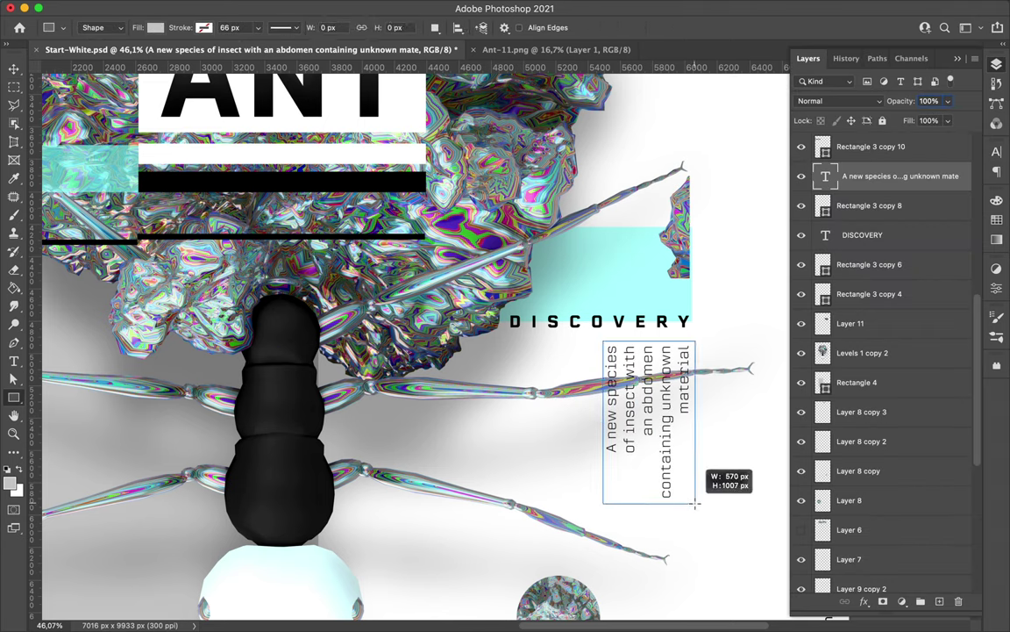
# Place a crystal strip at top left, duplicate it toward the bottom, and add a thin vertical rectangle.
pyautogui.hotkey('ctrl', '0')
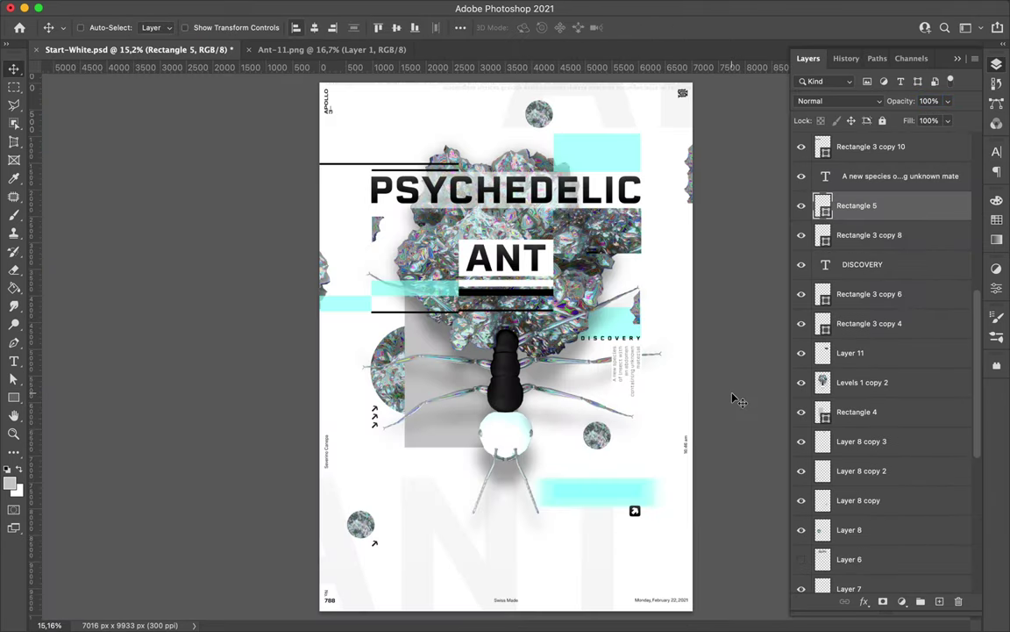
pyautogui.press('v')
pyautogui.moveTo(383, 263); pyautogui.dragTo(386, 132)
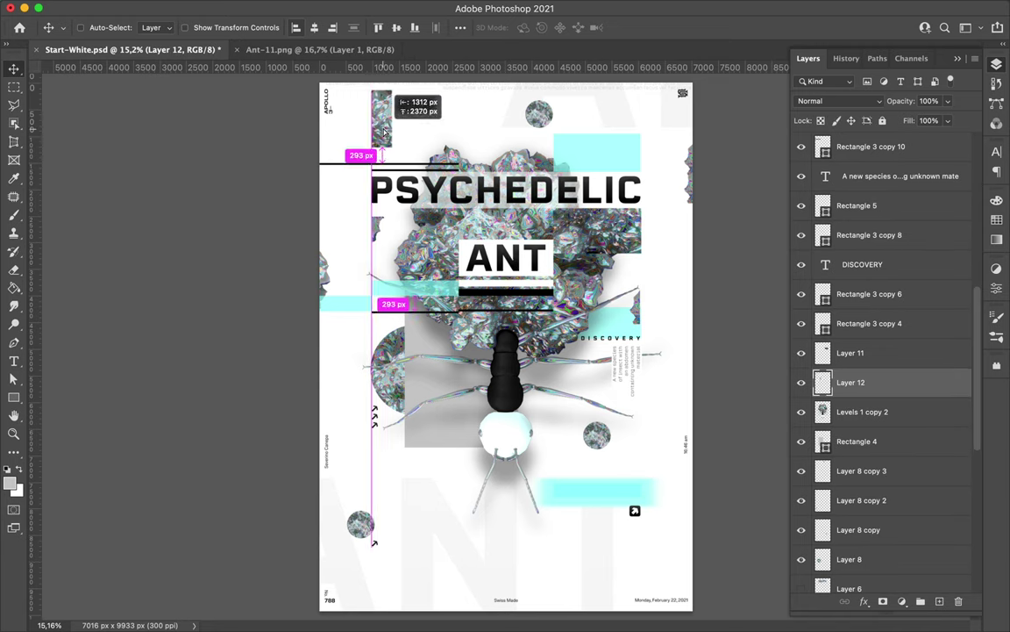
pyautogui.moveTo(490, 122); pyautogui.dragTo(578, 608)
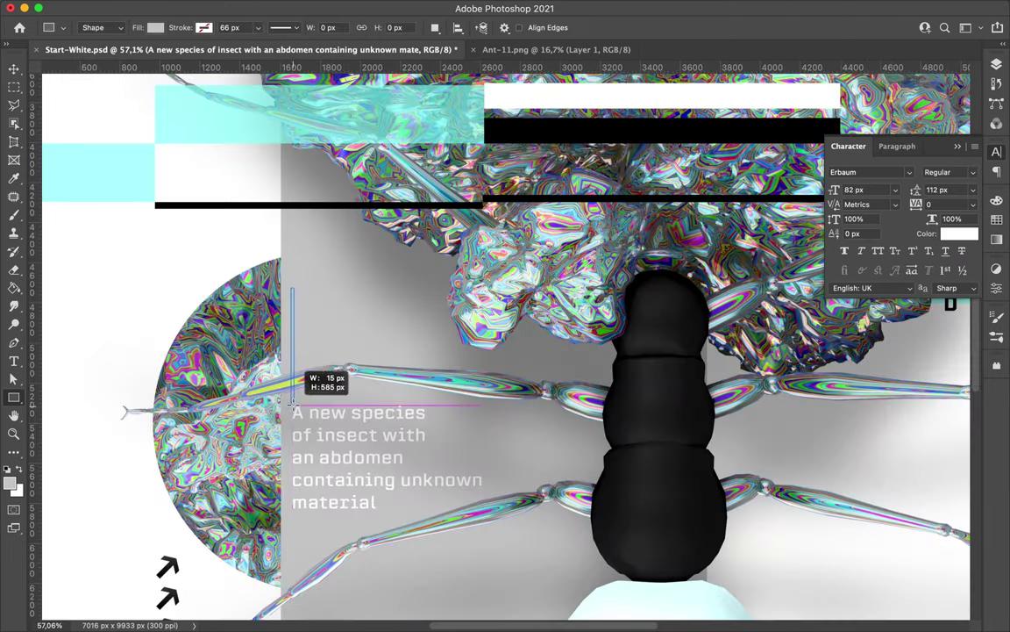
pyautogui.moveTo(288, 360); pyautogui.dragTo(289, 418)
pyautogui.hotkey('ctrl', 't')
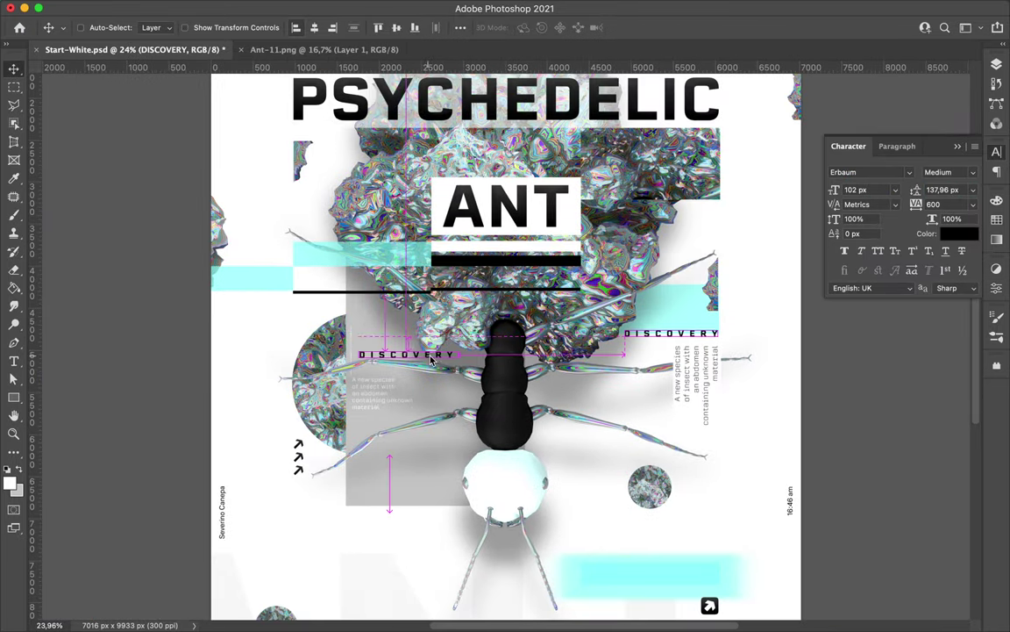
# Commit the vertical DISCOVERY copy's rotation and colour it white from the Swatches panel.
pyautogui.click(995, 85)
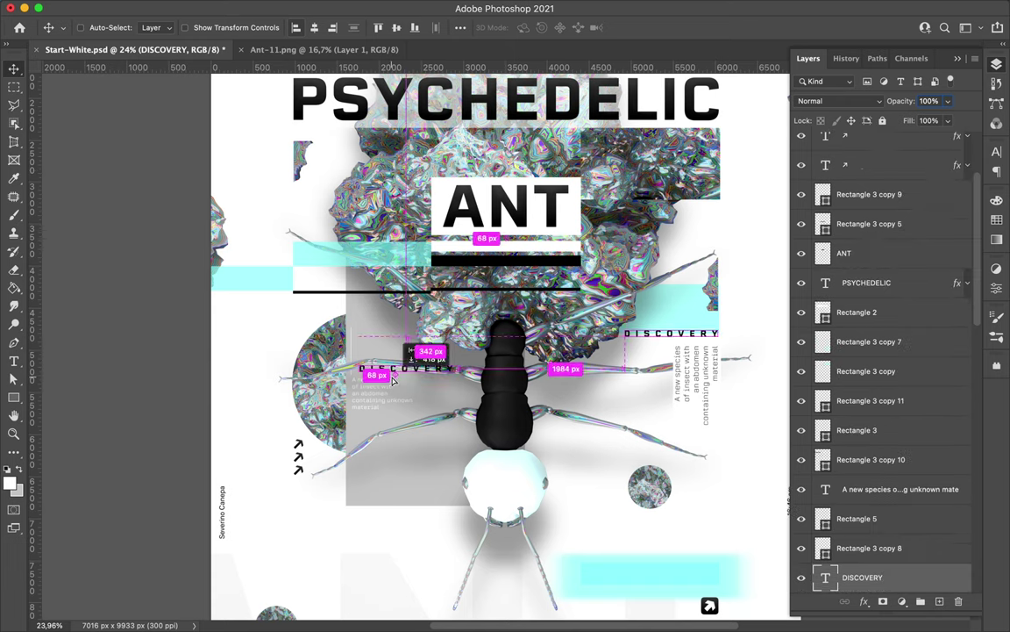
pyautogui.press('Return')
pyautogui.scroll(5, 360, 339)
pyautogui.scroll(-3, 359, 340)
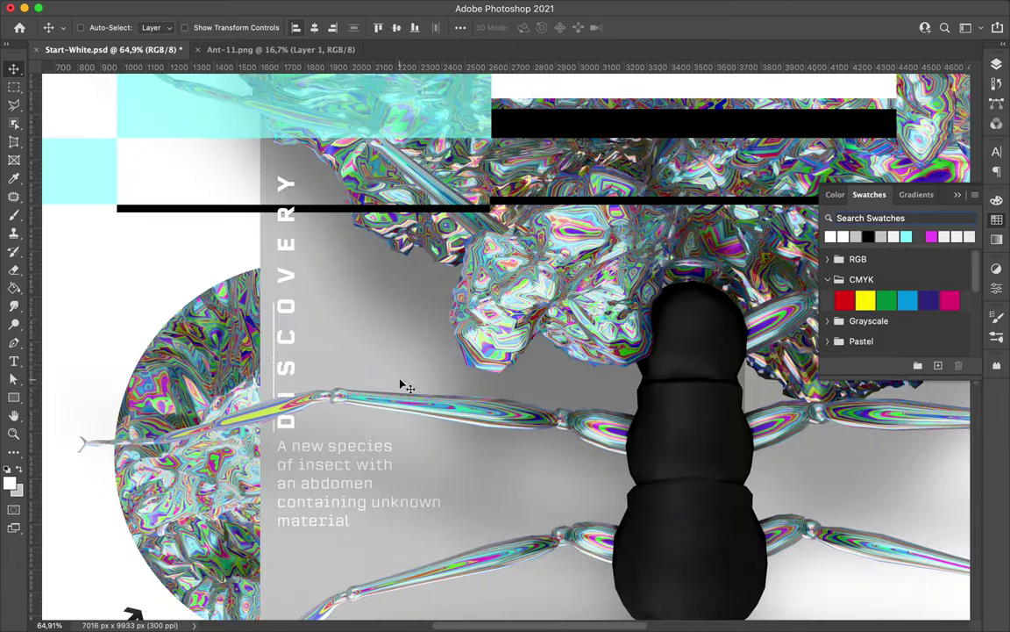
pyautogui.scroll(-3, 474, 279)
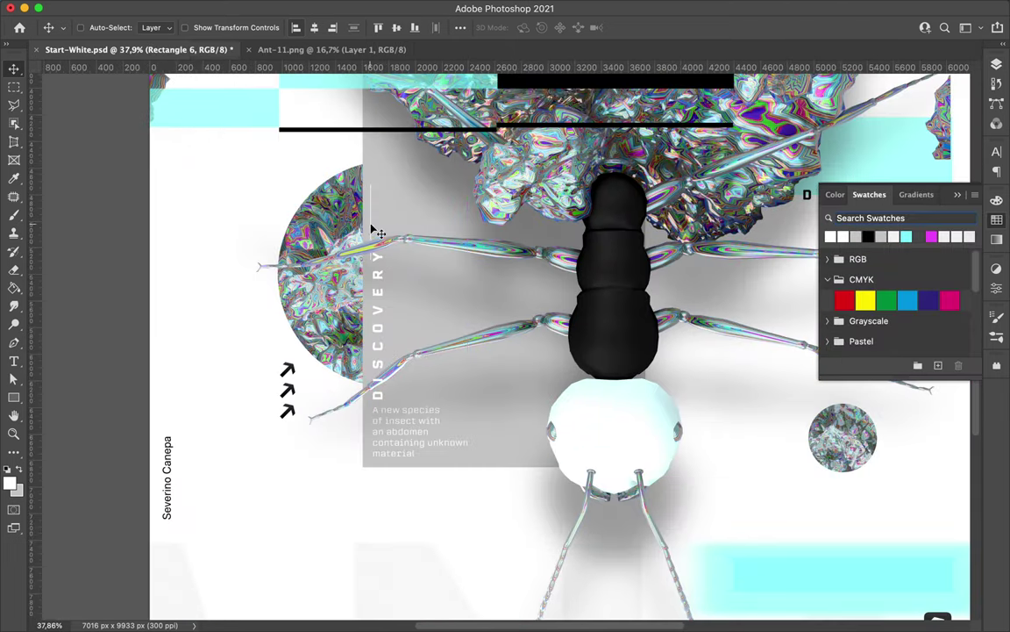
pyautogui.scroll(4, 376, 384)
pyautogui.scroll(-3, 118, 435)
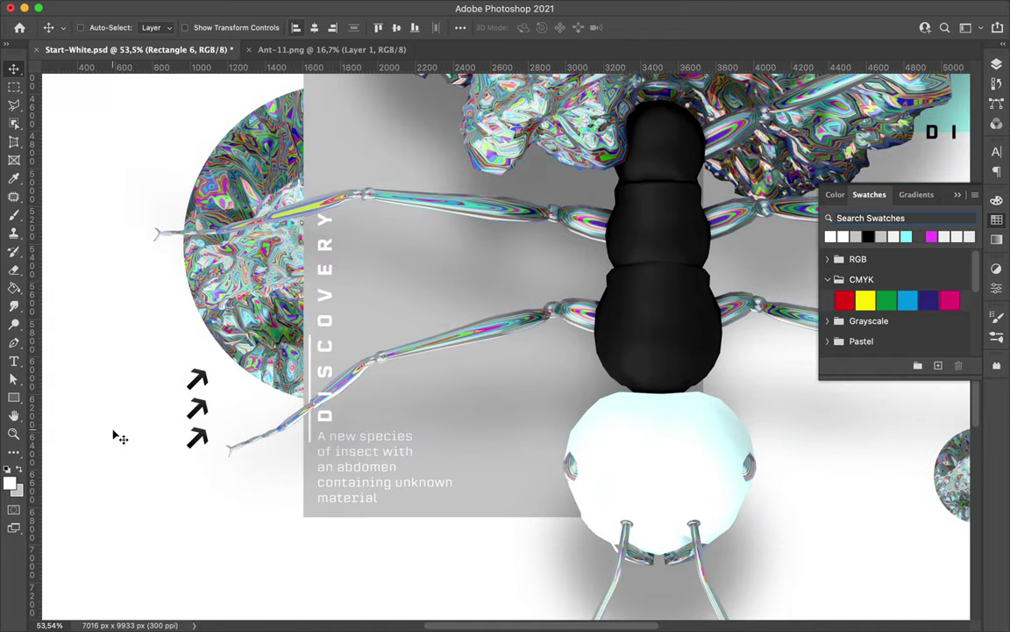
pyautogui.scroll(-1, 292, 435)
pyautogui.scroll(-3, 518, 386)
pyautogui.scroll(-2, 517, 386)
# Draw a diagonal Pen line over the grey block beside the ant.
pyautogui.click(423, 338)
pyautogui.hotkey('ctrl', 't')
pyautogui.press('Return')
pyautogui.scroll(3, 507, 351)
pyautogui.press('p')
pyautogui.click(315, 516)
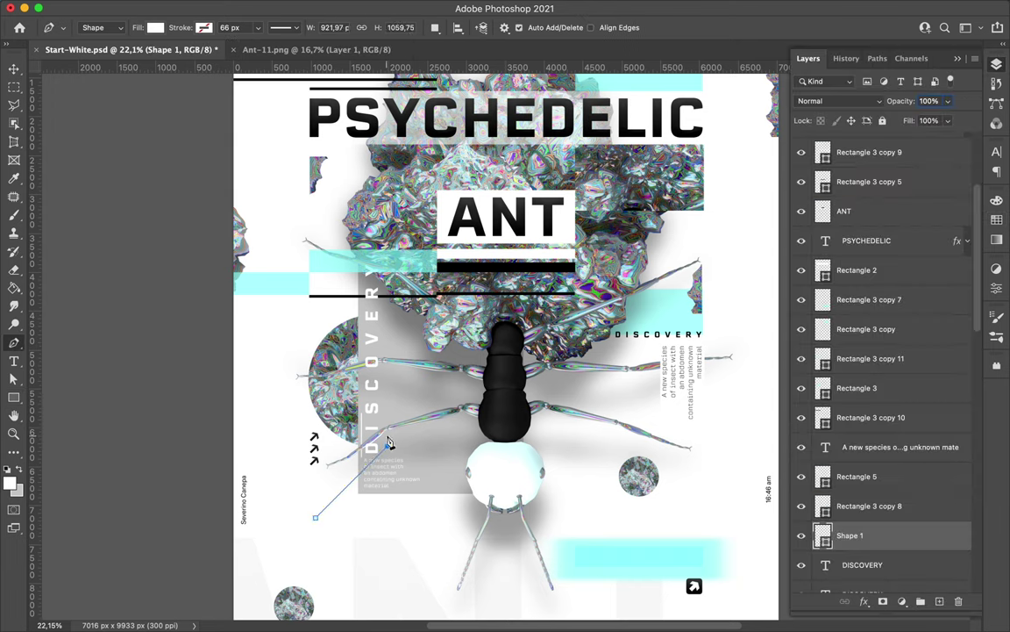
pyautogui.click(213, 29)
pyautogui.click(368, 394)
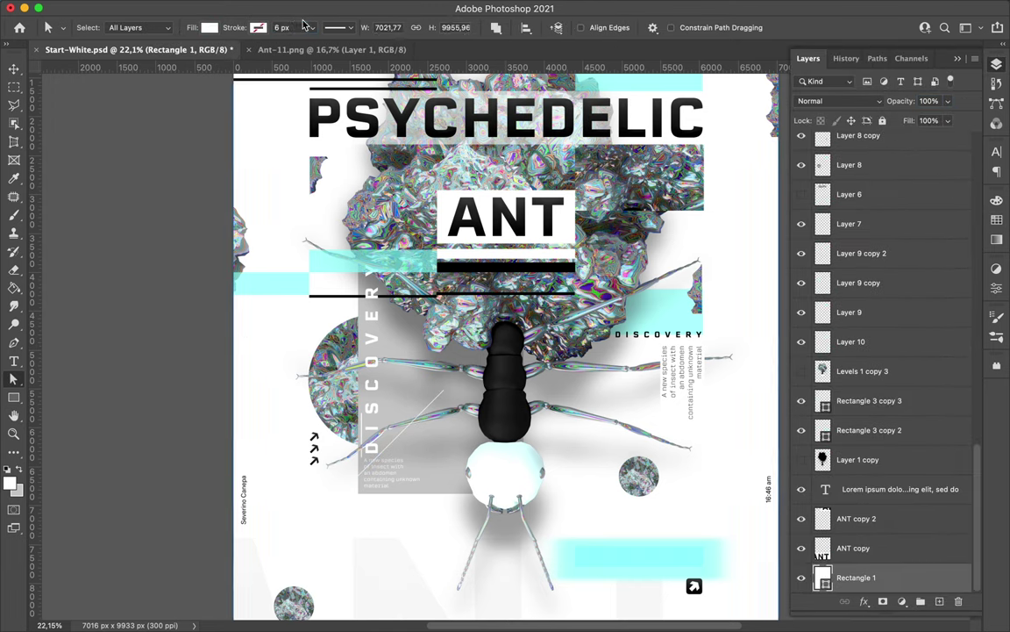
pyautogui.press('v')
pyautogui.scroll(3, 370, 448)
pyautogui.scroll(-3, 368, 448)
# Duplicate the line into many parallel hatch lines, group them and merge into one layer.
pyautogui.moveTo(396, 441)
pyautogui.mouseDown()
pyautogui.moveTo(403, 436)
pyautogui.moveTo(386, 478)
pyautogui.mouseUp()
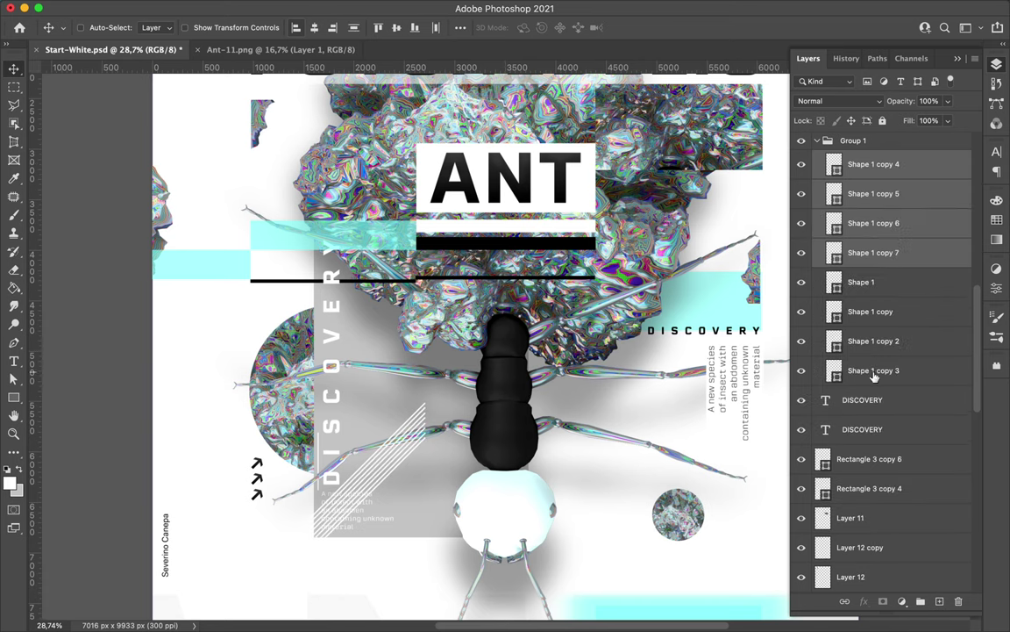
pyautogui.moveTo(386, 430); pyautogui.dragTo(390, 377)
pyautogui.moveTo(387, 429)
pyautogui.mouseDown()
pyautogui.moveTo(373, 342)
pyautogui.moveTo(400, 335)
pyautogui.moveTo(392, 292)
pyautogui.mouseUp()
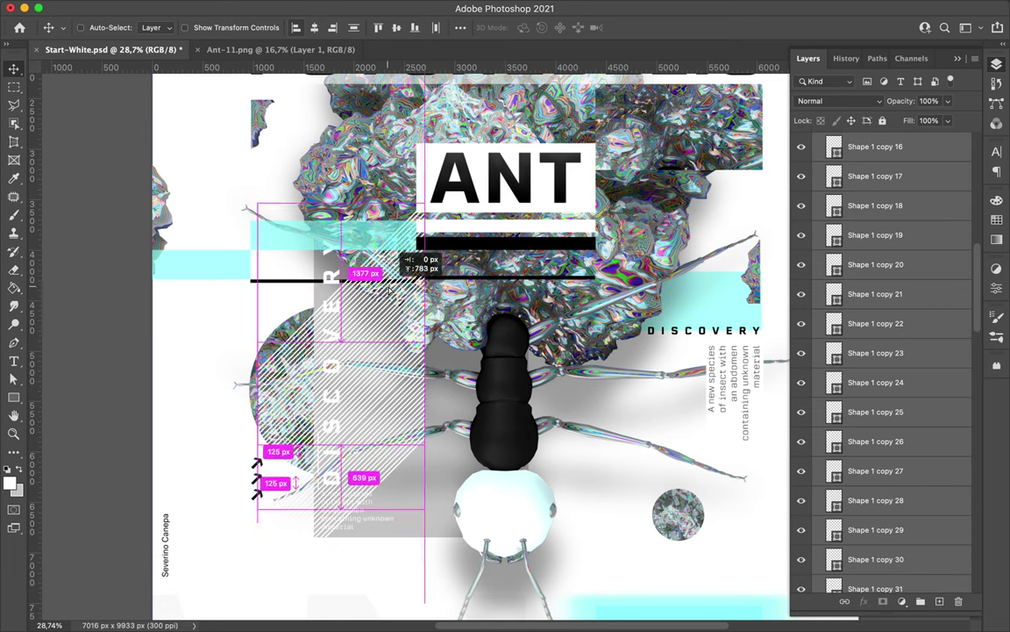
pyautogui.hotkey('ctrl', 'g')
pyautogui.hotkey('ctrl', 'j')
pyautogui.click(332, 27)
pyautogui.rightClick(803, 263)
pyautogui.click(676, 561)
# Move the stripes over the grey block, cut a rectangular patch to its own layer and scale it to 121.71%.
pyautogui.moveTo(517, 491); pyautogui.dragTo(411, 506)
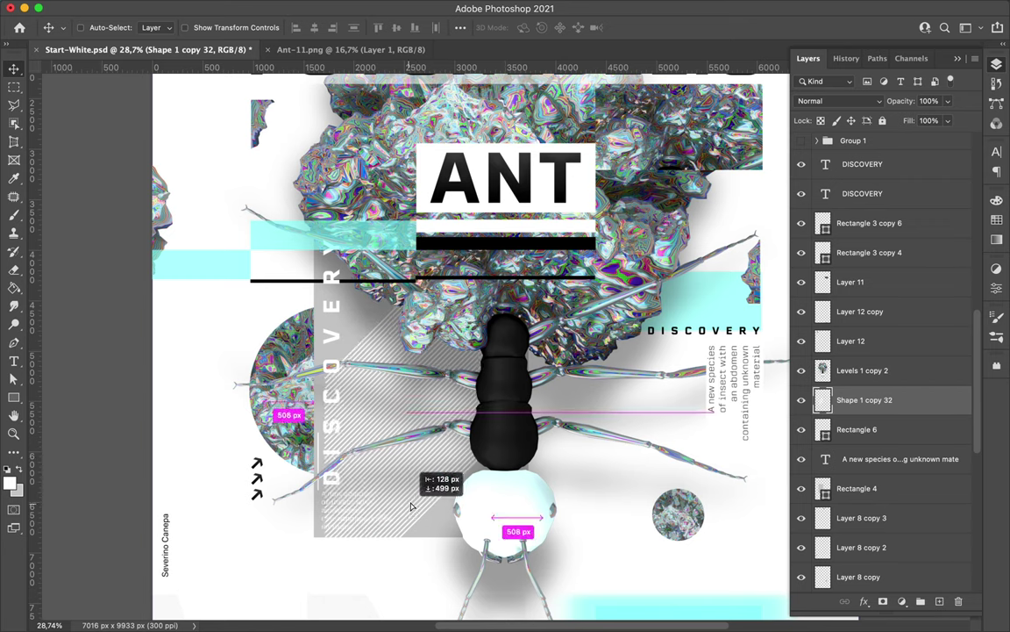
pyautogui.hotkey('ctrl', 'j')
pyautogui.press('m')
pyautogui.moveTo(396, 280); pyautogui.dragTo(491, 460)
pyautogui.hotkey('ctrl', 'z')
pyautogui.press('v')
pyautogui.moveTo(428, 444); pyautogui.dragTo(392, 425)
# Duplicate the hatch patch and reorder the copy in the layer stack.
pyautogui.scroll(-2, 392, 426)
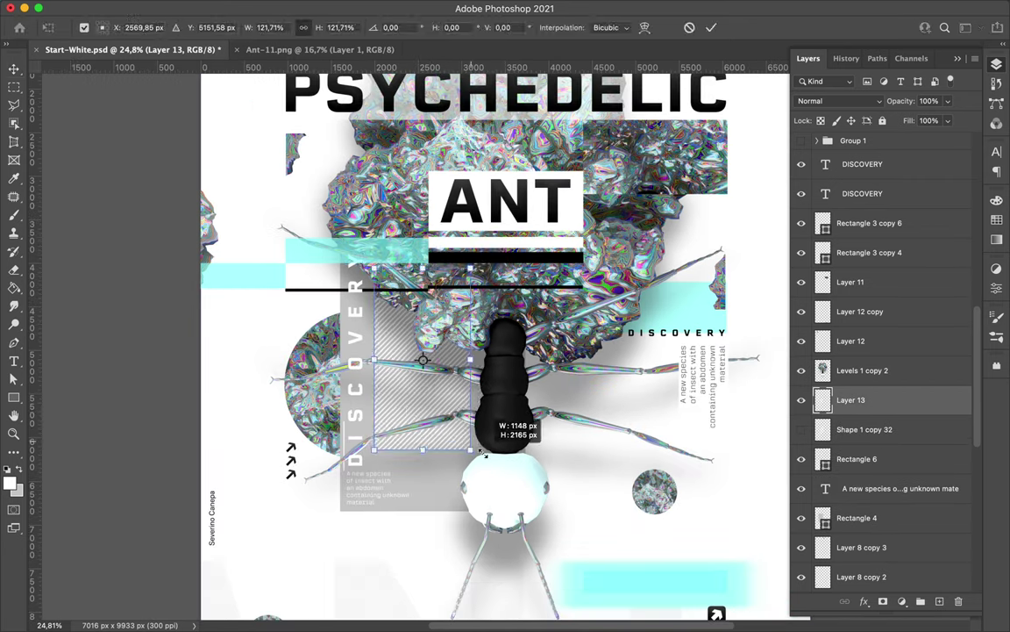
pyautogui.scroll(-2, 412, 423)
pyautogui.moveTo(622, 266); pyautogui.dragTo(621, 266)
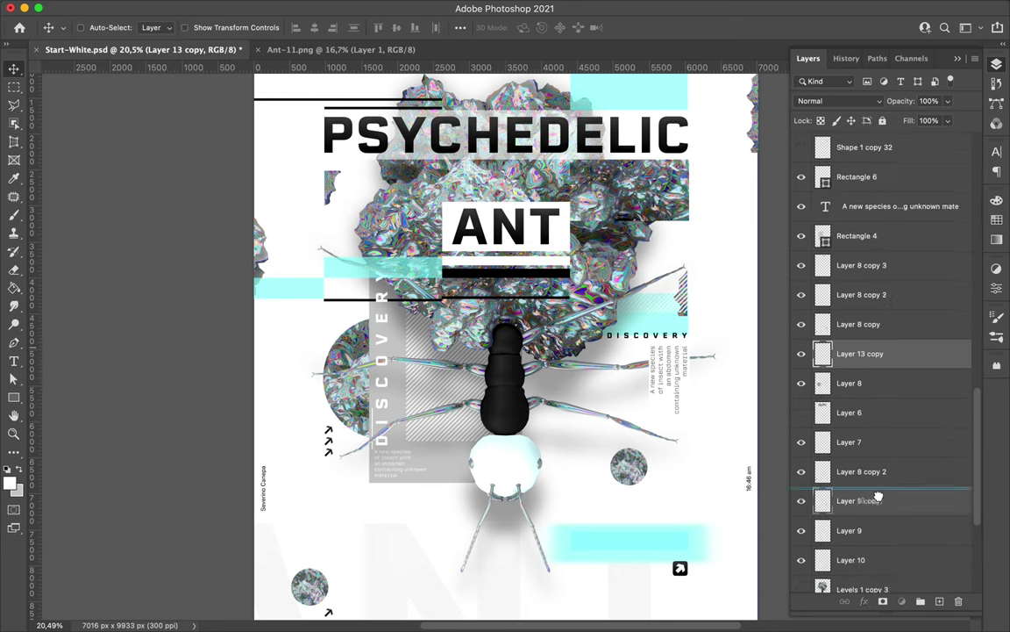
pyautogui.moveTo(880, 479); pyautogui.dragTo(896, 436)
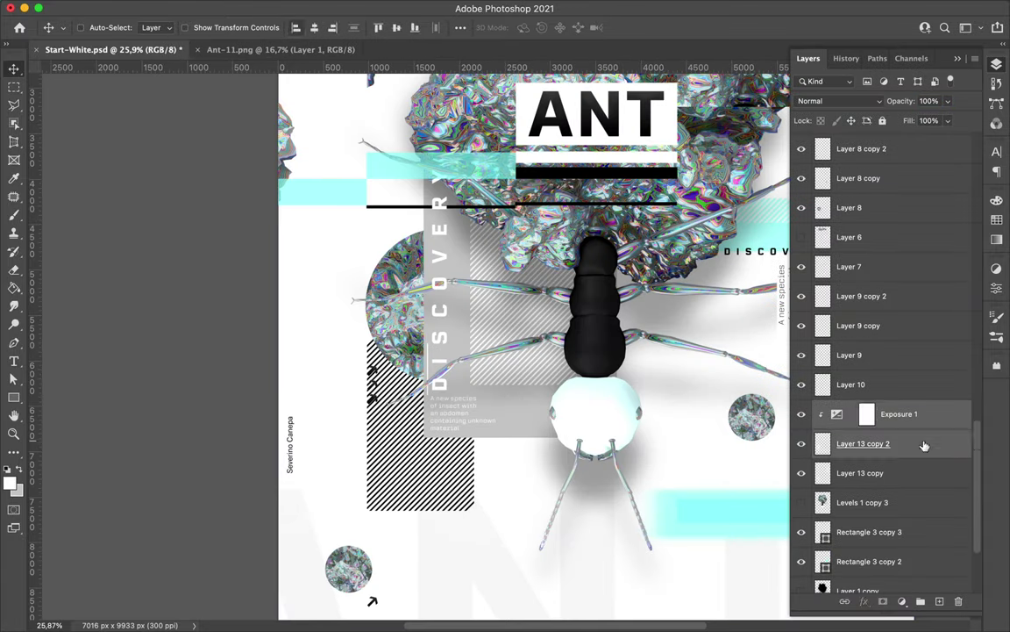
# Move a hatch strip up above the title and add a copy on the bottom cyan block.
pyautogui.hotkey('ctrl', '0')
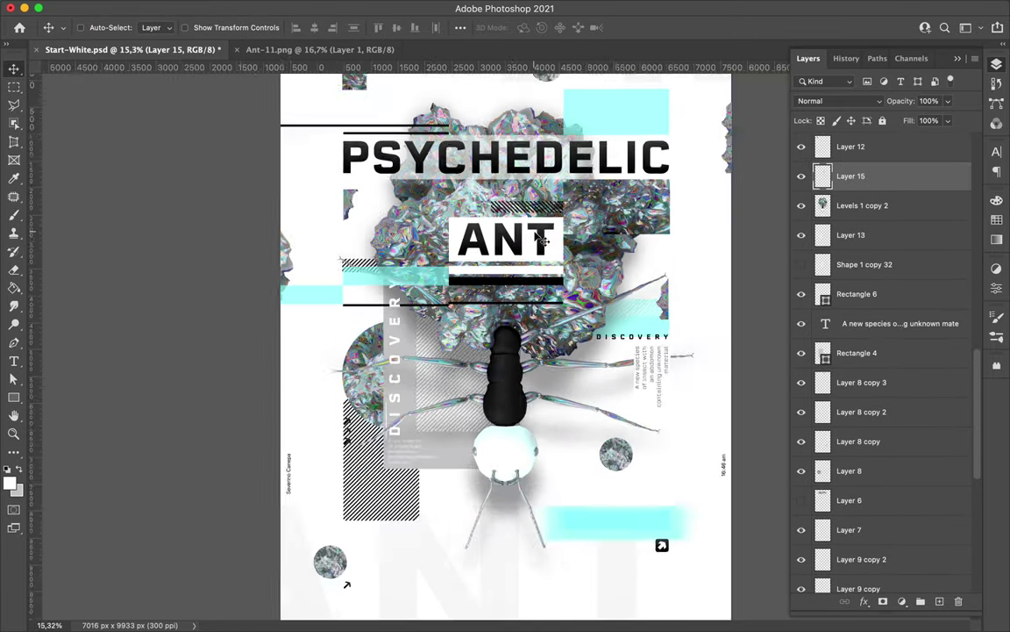
pyautogui.scroll(3, 541, 239)
pyautogui.moveTo(541, 239); pyautogui.dragTo(513, 154)
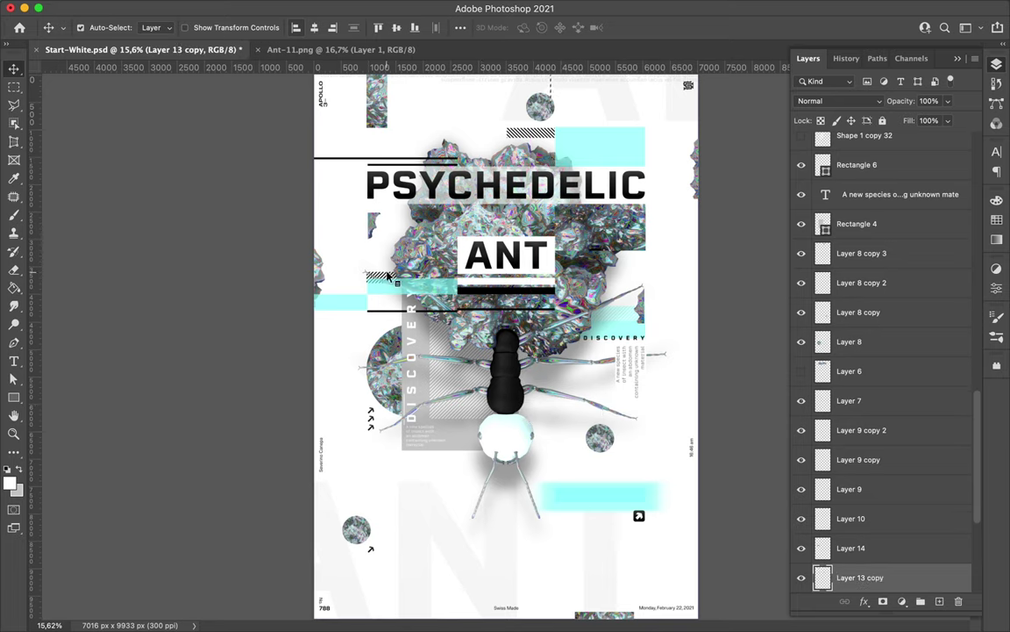
pyautogui.moveTo(421, 280); pyautogui.dragTo(606, 482)
pyautogui.click(525, 239)
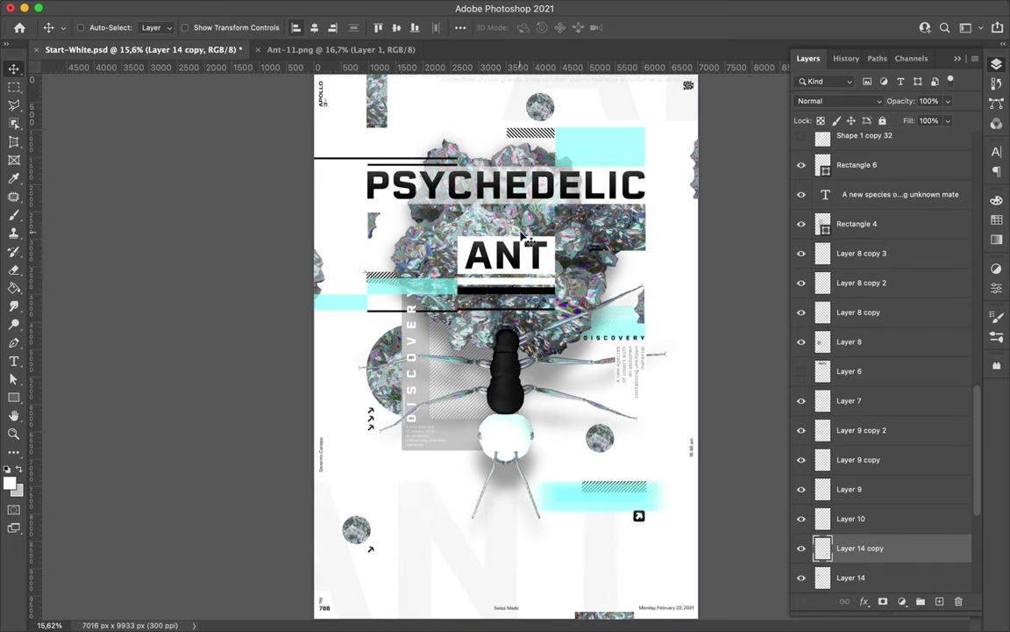